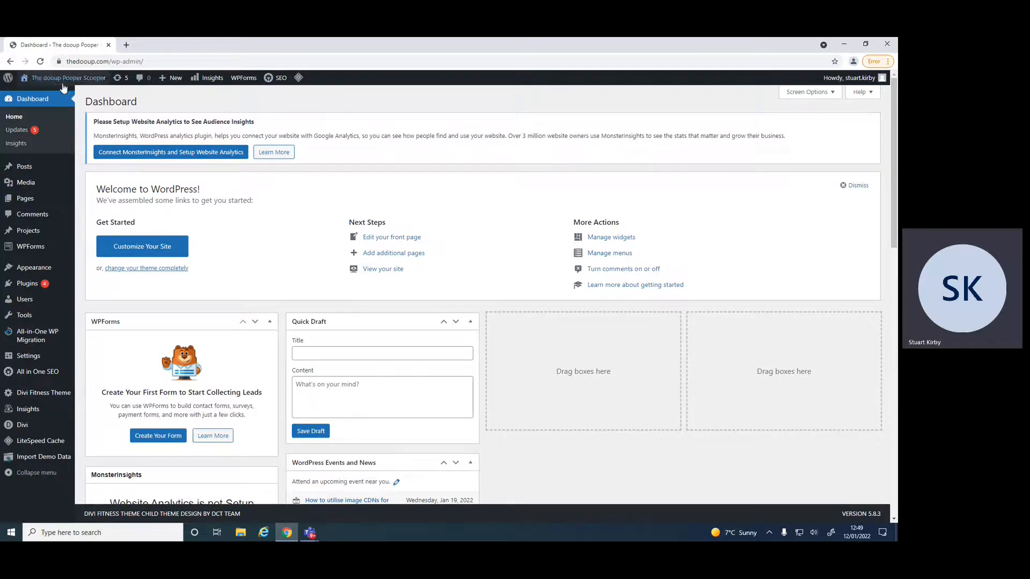
# Visit the live site from the dashboard and look through the home page's sections down to the footer.
pyautogui.moveTo(54, 84)
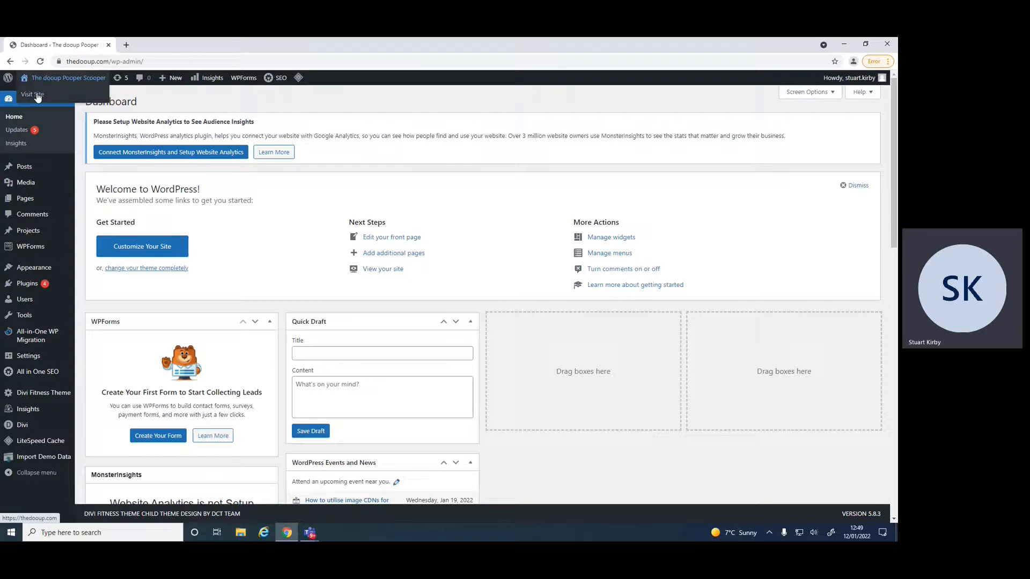
pyautogui.click(37, 95)
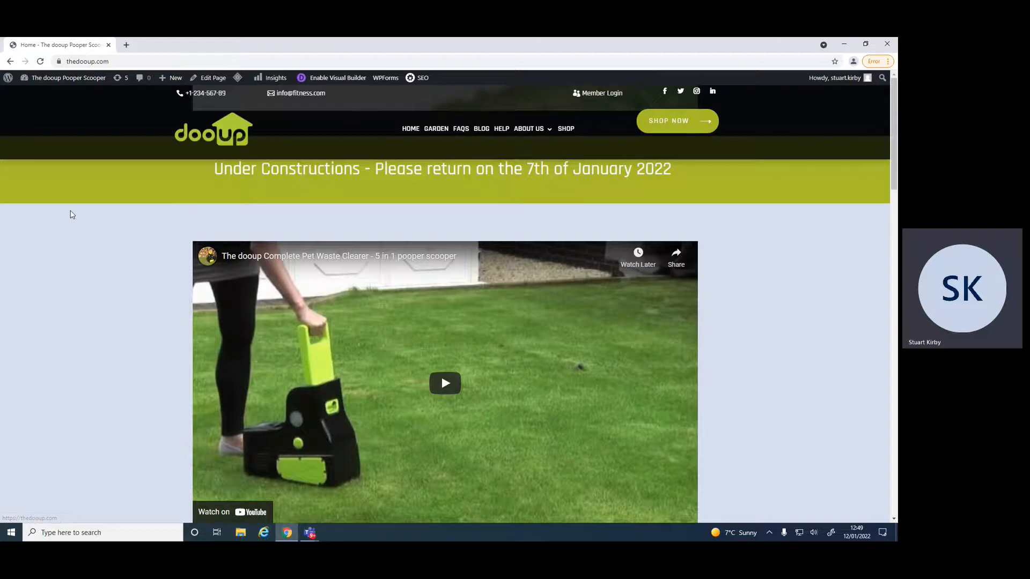
pyautogui.scroll(-8, 72, 215)
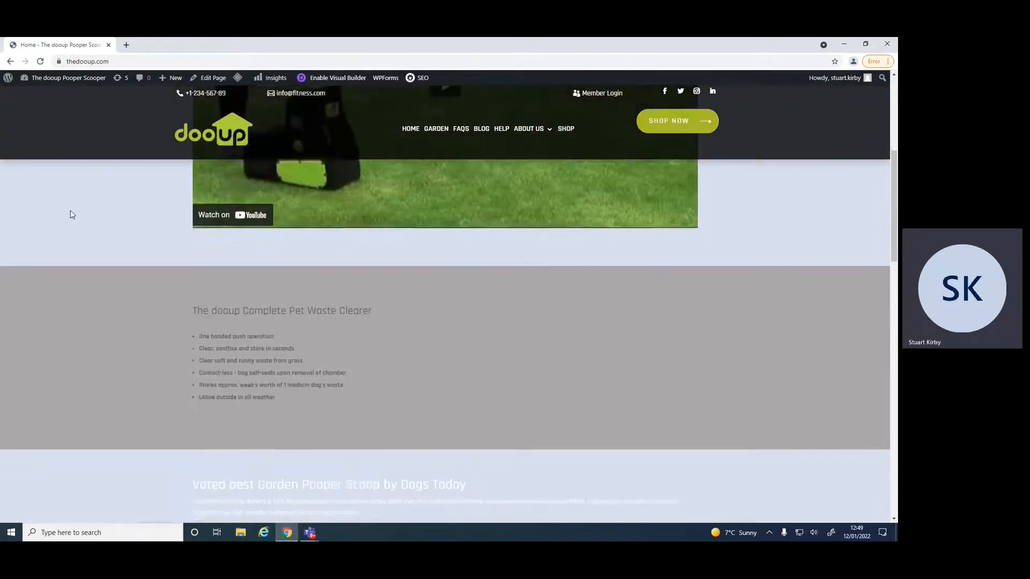
pyautogui.scroll(-10, 71, 215)
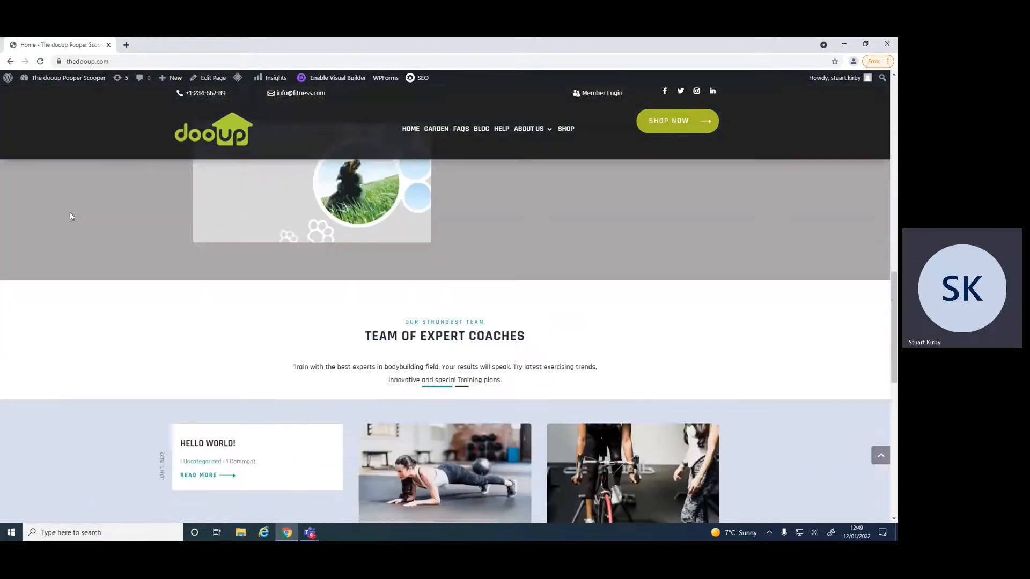
pyautogui.scroll(-10, 72, 216)
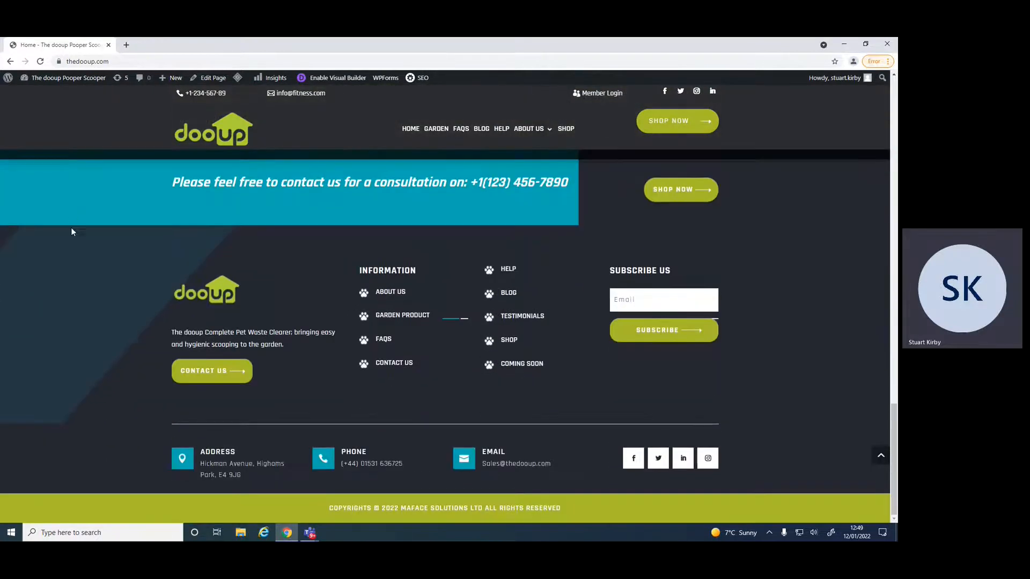
pyautogui.scroll(20, 108, 309)
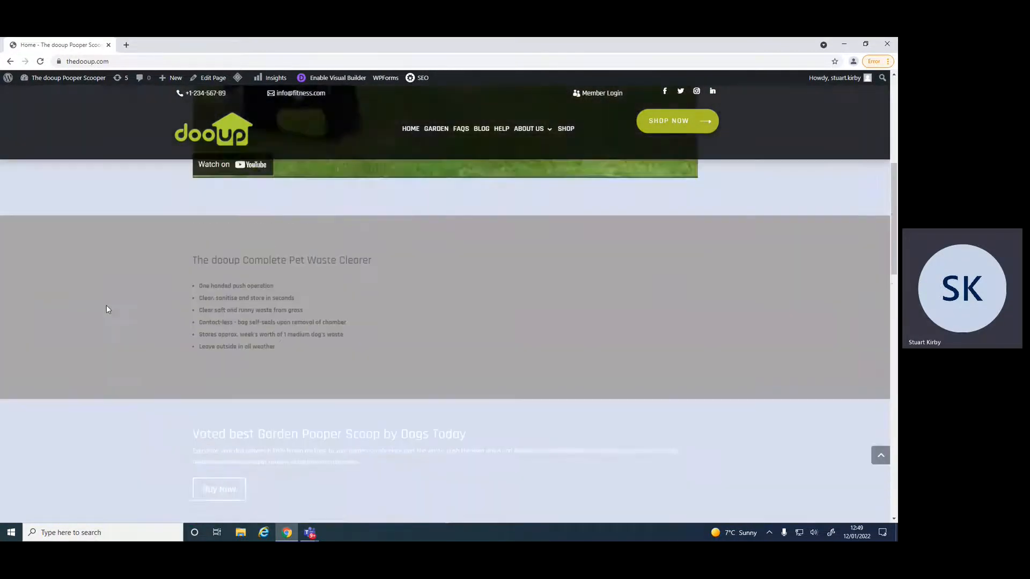
pyautogui.scroll(2, 108, 309)
pyautogui.scroll(-10, 106, 310)
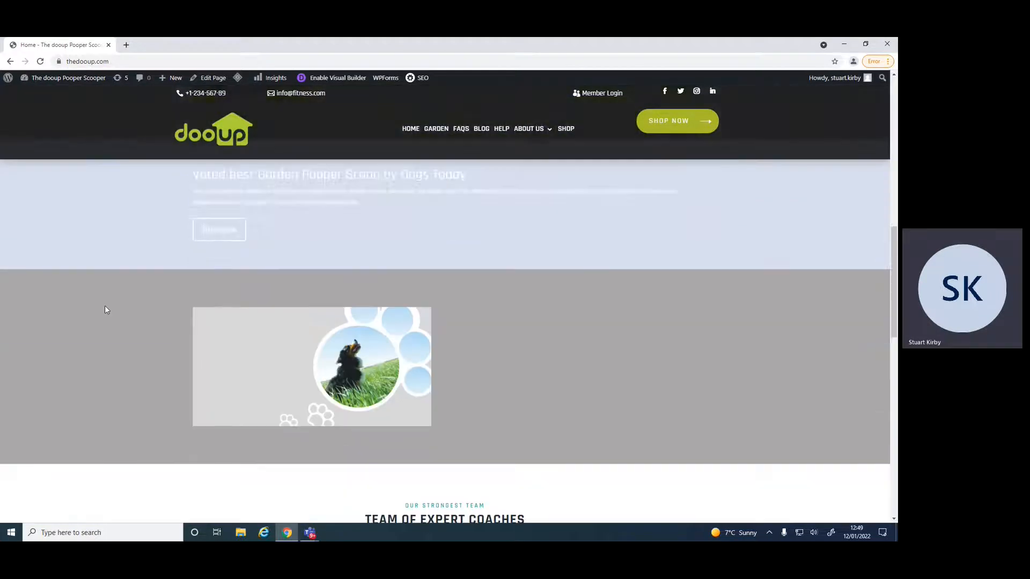
pyautogui.scroll(-10, 107, 309)
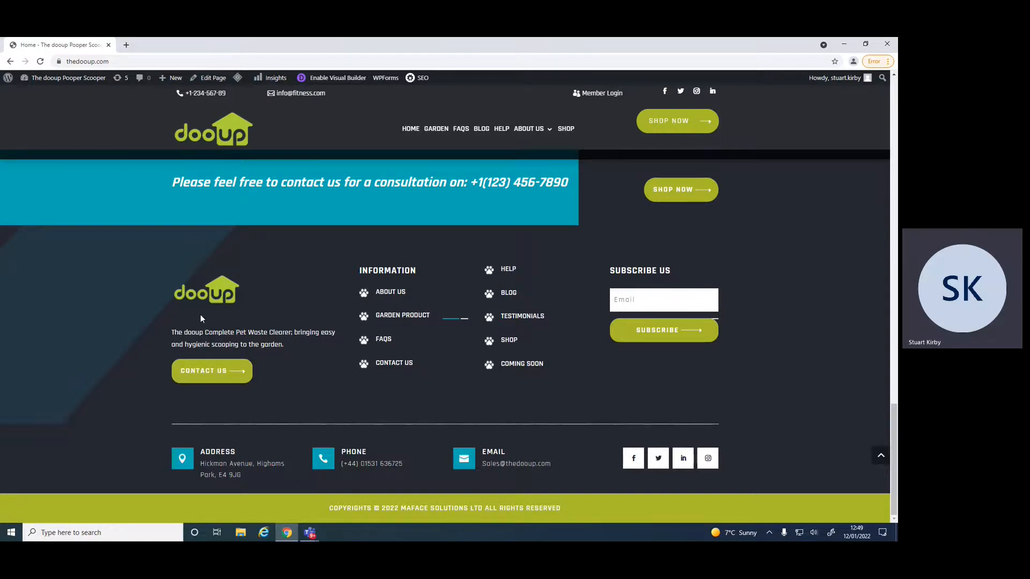
pyautogui.scroll(10, 224, 311)
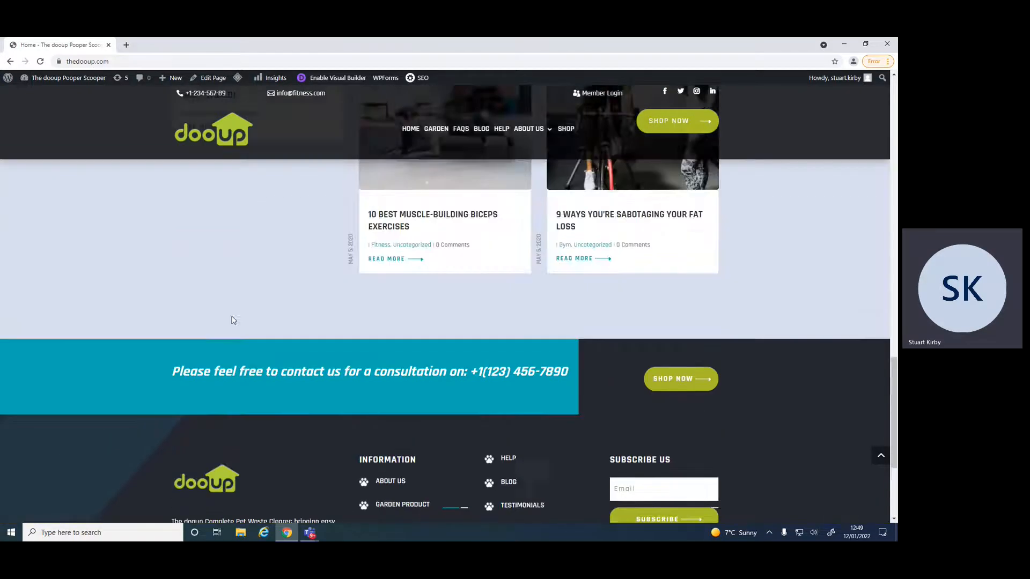
pyautogui.scroll(5, 233, 319)
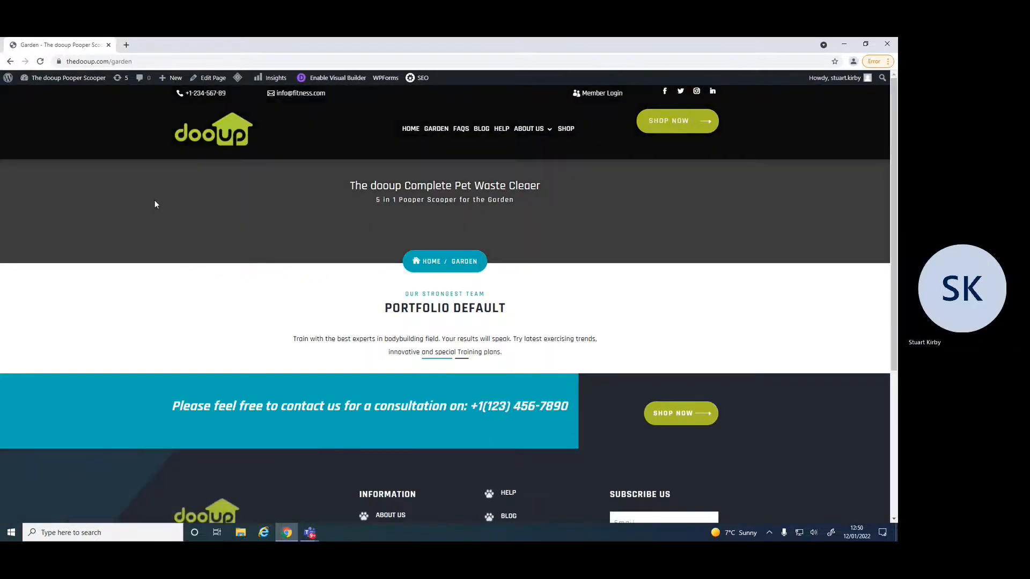
# Look over the Garden page, and open the FAQs page to examine its two question accordions.
pyautogui.scroll(-5, 154, 200)
pyautogui.scroll(5, 155, 201)
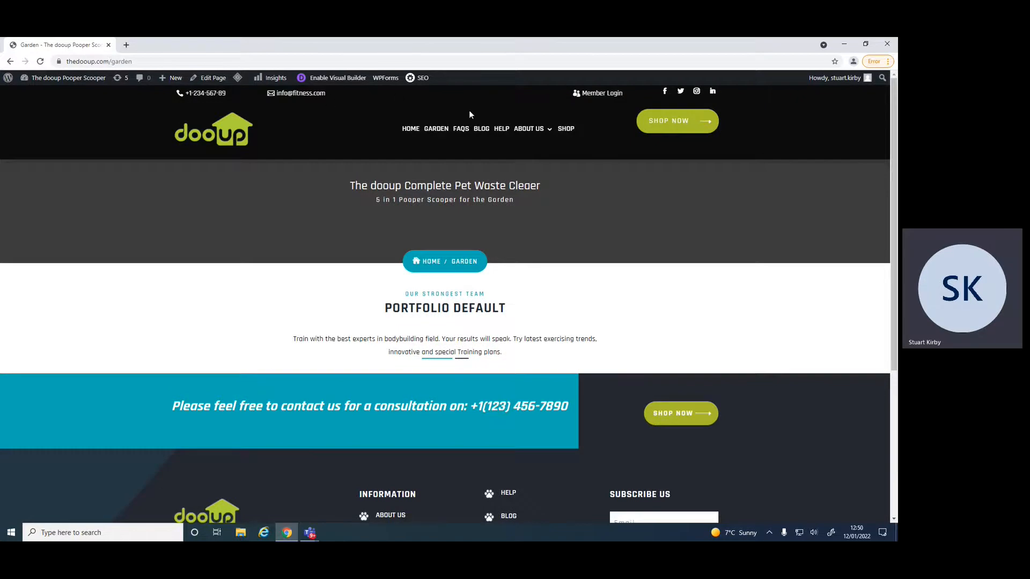
pyautogui.click(461, 129)
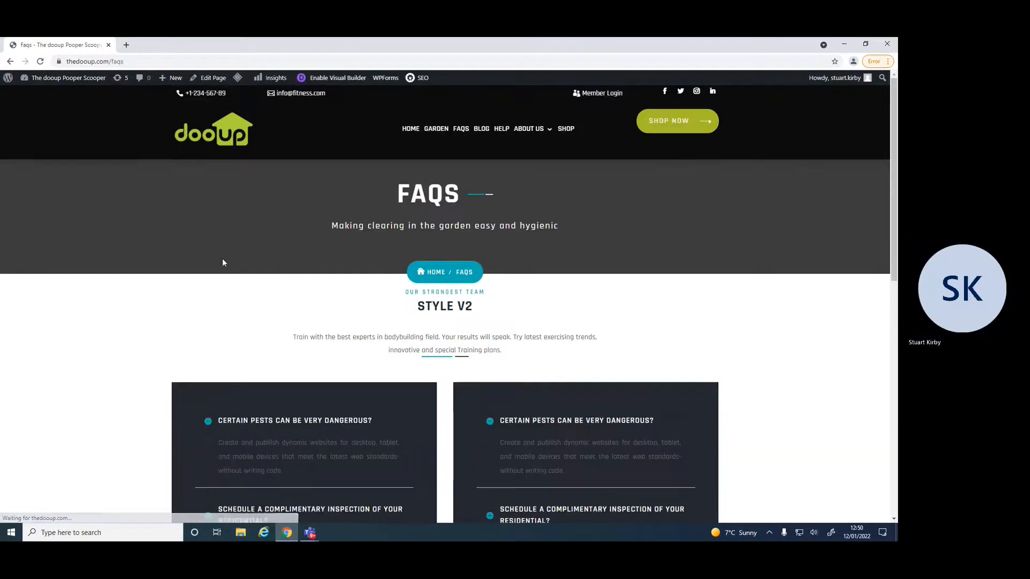
pyautogui.scroll(-5, 224, 262)
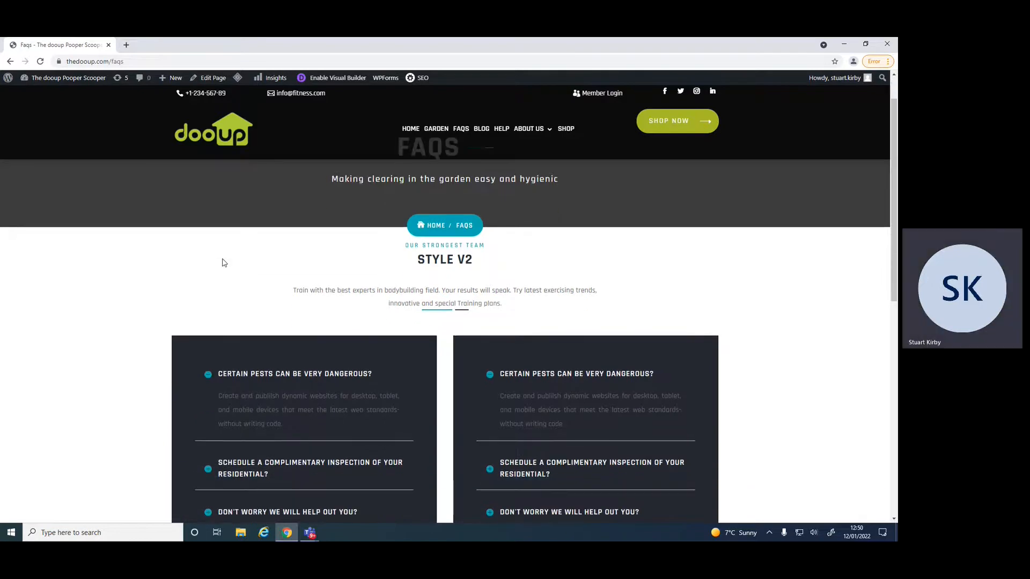
pyautogui.scroll(5, 221, 260)
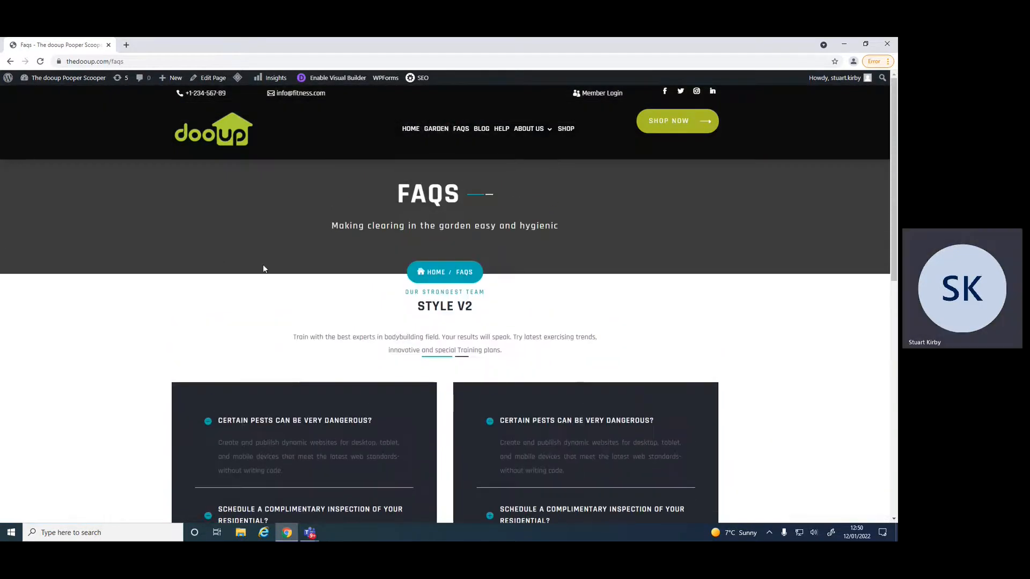
pyautogui.scroll(-3, 343, 287)
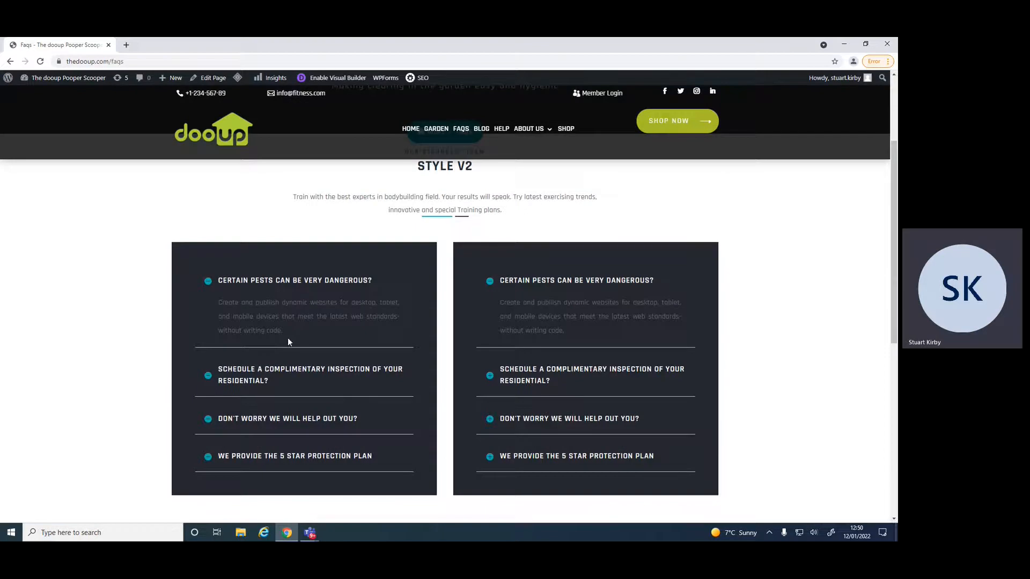
pyautogui.scroll(3, 247, 311)
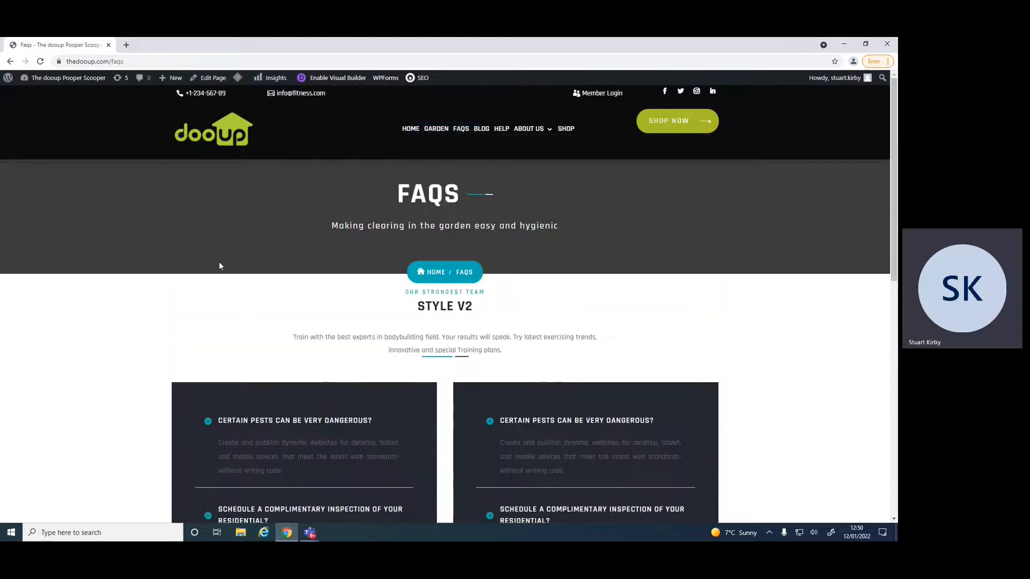
# Enable the Visual Builder on the FAQs page and open the settings of the first question accordion.
pyautogui.click(329, 79)
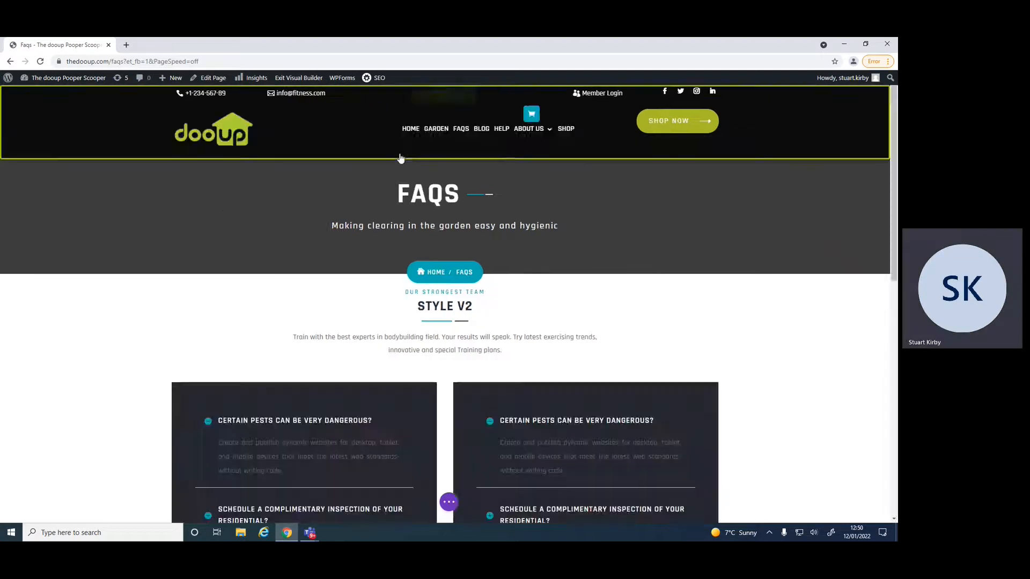
pyautogui.scroll(-3, 386, 166)
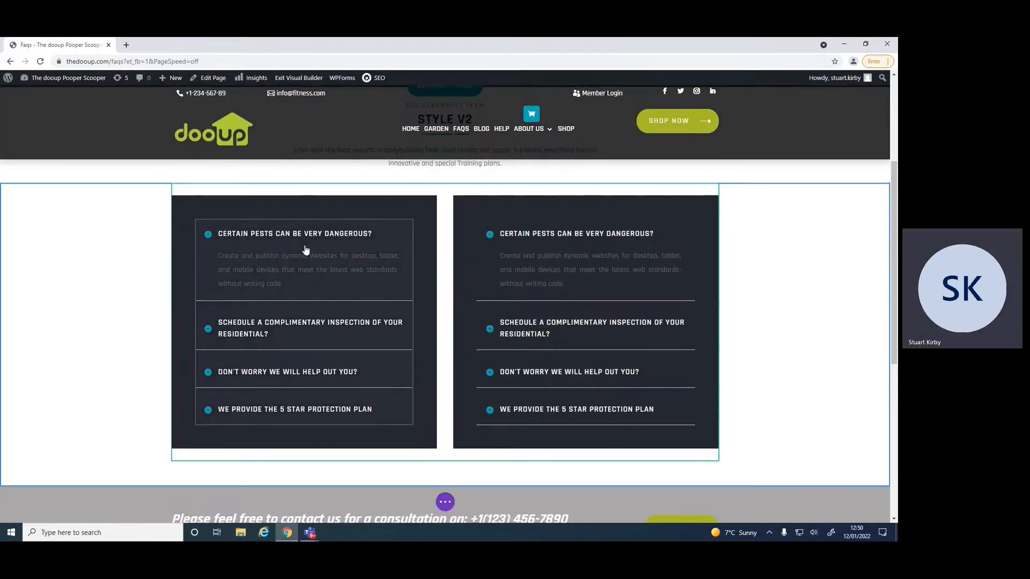
pyautogui.moveTo(306, 244)
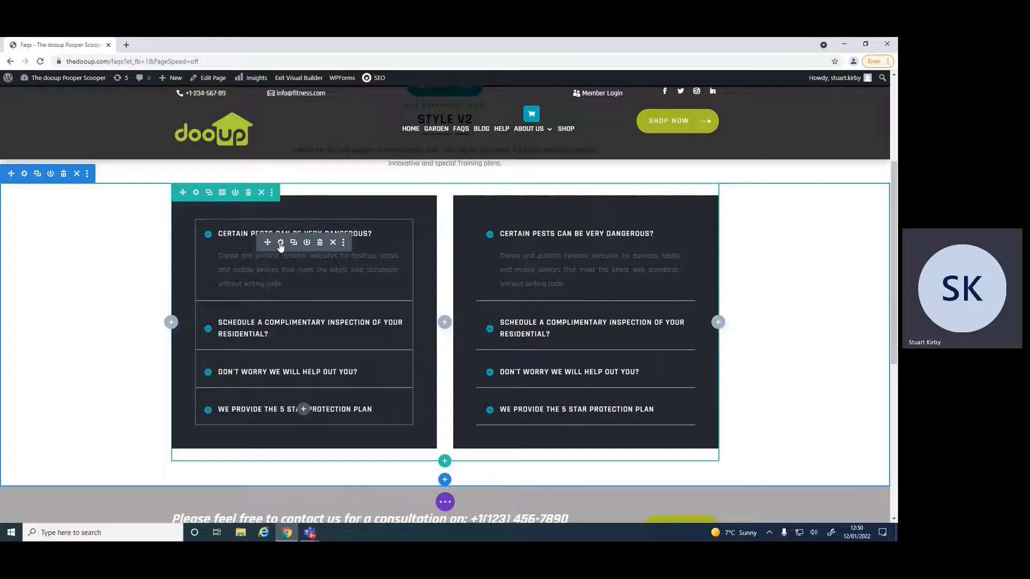
pyautogui.click(280, 243)
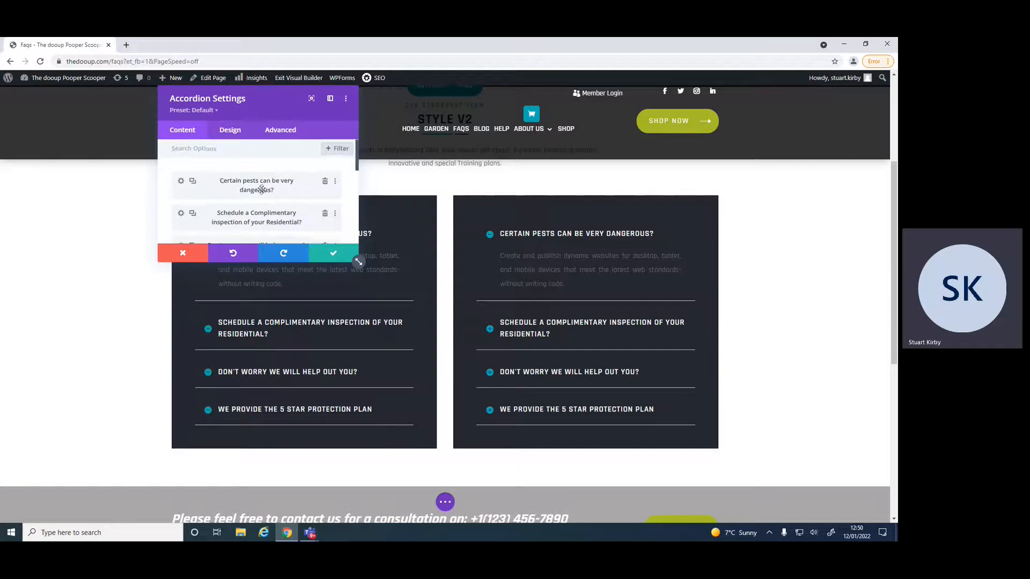
pyautogui.scroll(-3, 260, 185)
pyautogui.scroll(2, 260, 185)
pyautogui.scroll(-2, 261, 192)
pyautogui.scroll(-2, 261, 192)
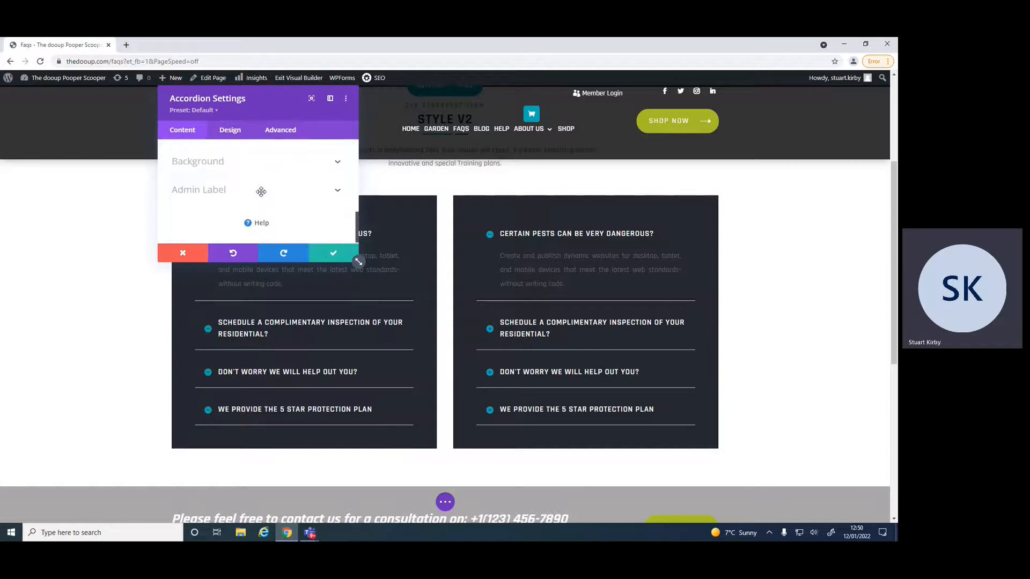
pyautogui.scroll(5, 261, 193)
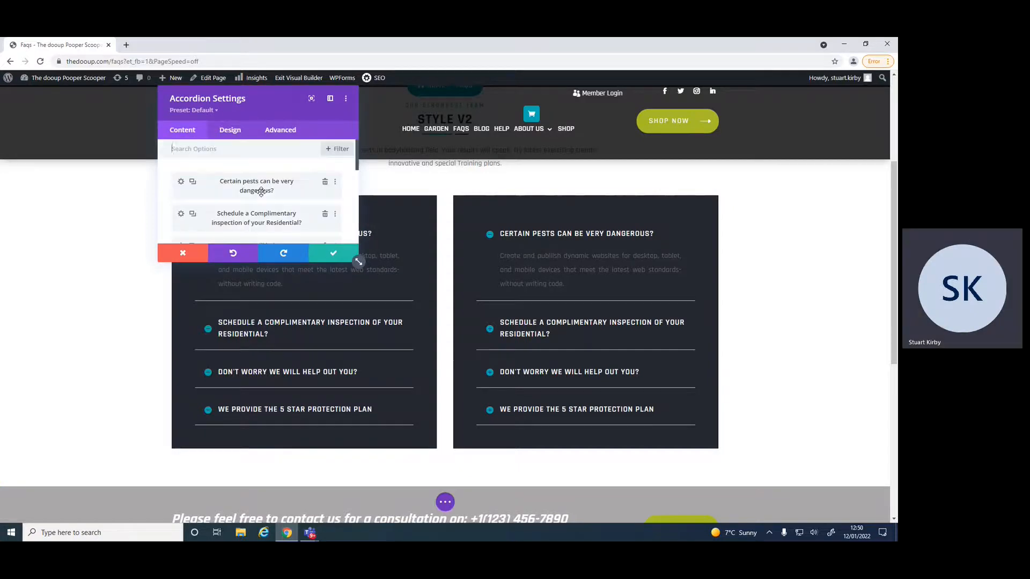
# Change the title of the accordion's first item to "How do I use my dooup".
pyautogui.click(181, 182)
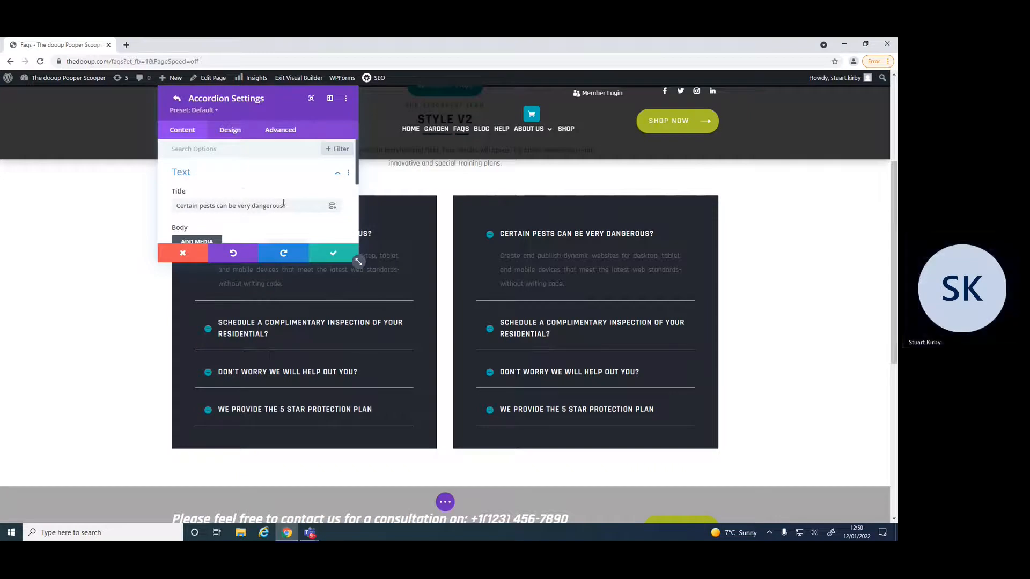
pyautogui.moveTo(288, 207); pyautogui.dragTo(174, 208)
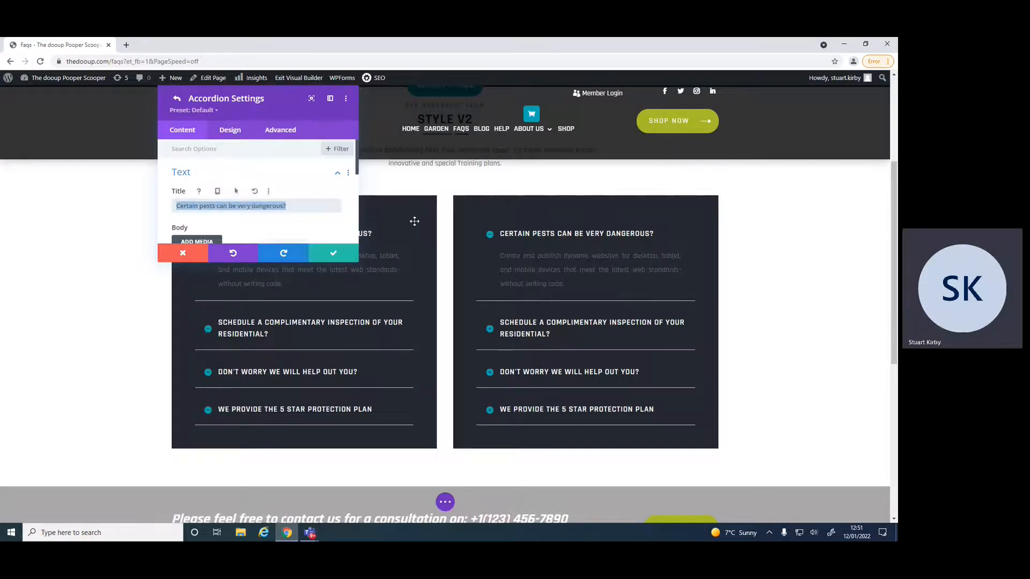
pyautogui.write('Hwy')
pyautogui.press('BackSpace')
pyautogui.write('ow do I use my dooup')
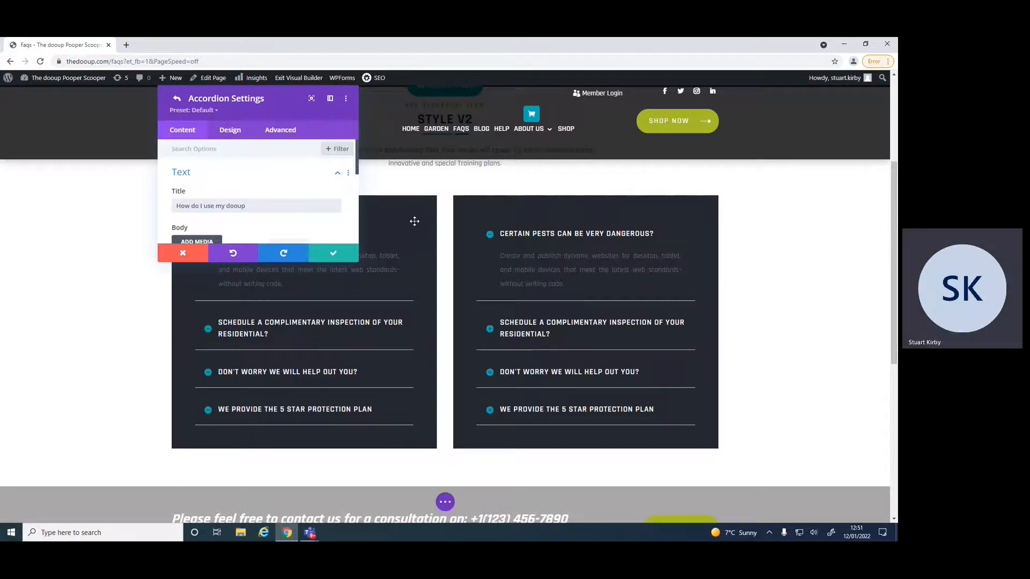
# Replace the first item's body text with "You need to watch video" and save the accordion settings.
pyautogui.scroll(-3, 196, 211)
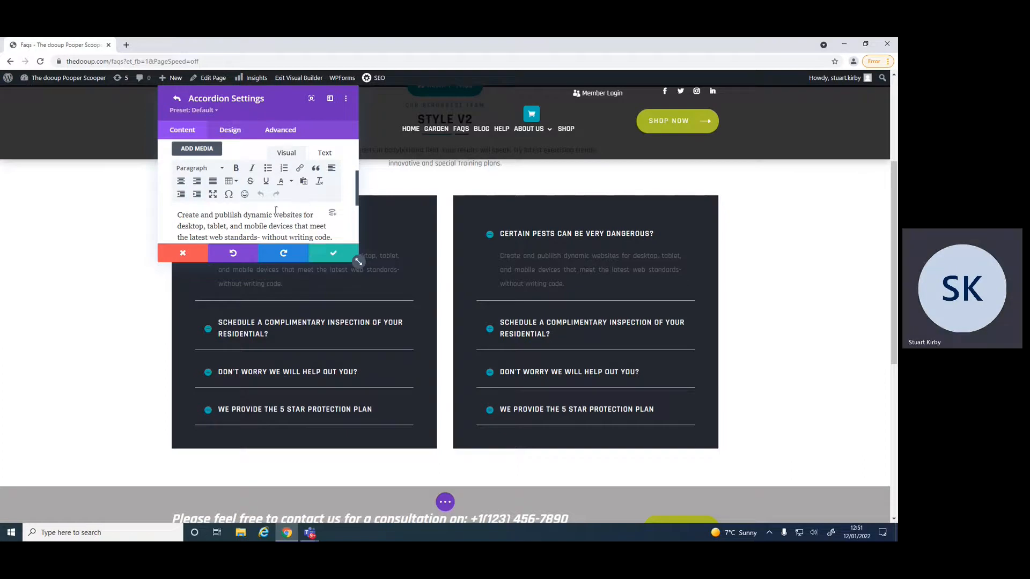
pyautogui.scroll(-1, 193, 211)
pyautogui.moveTo(178, 168); pyautogui.dragTo(334, 195)
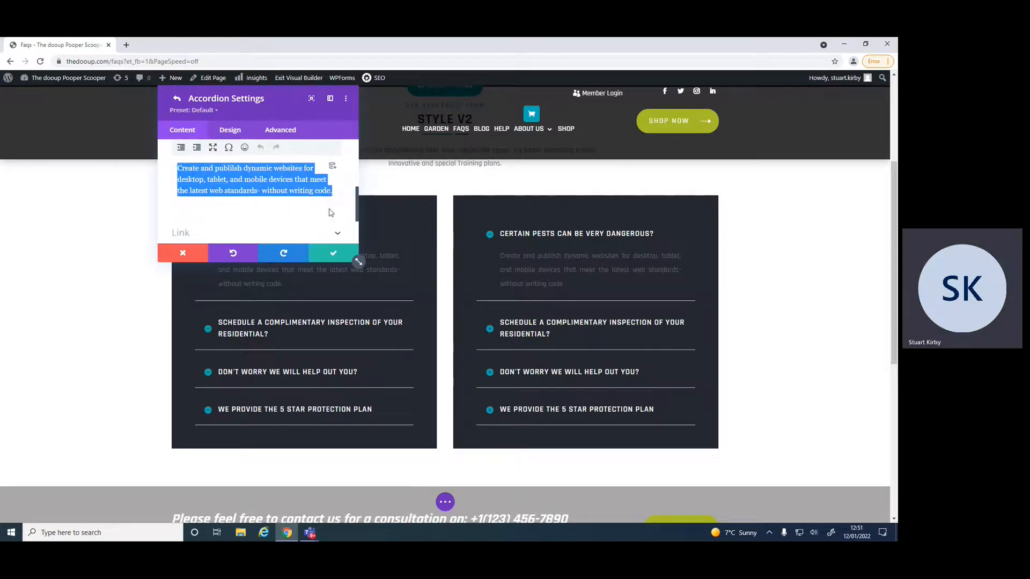
pyautogui.write('You need ot w')
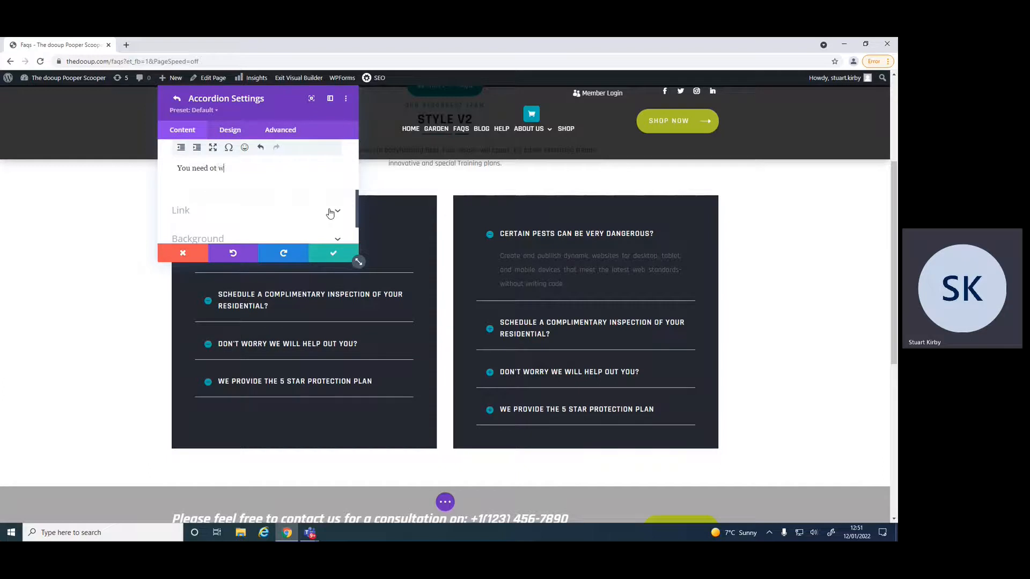
pyautogui.write('ed to watch')
pyautogui.click(333, 256)
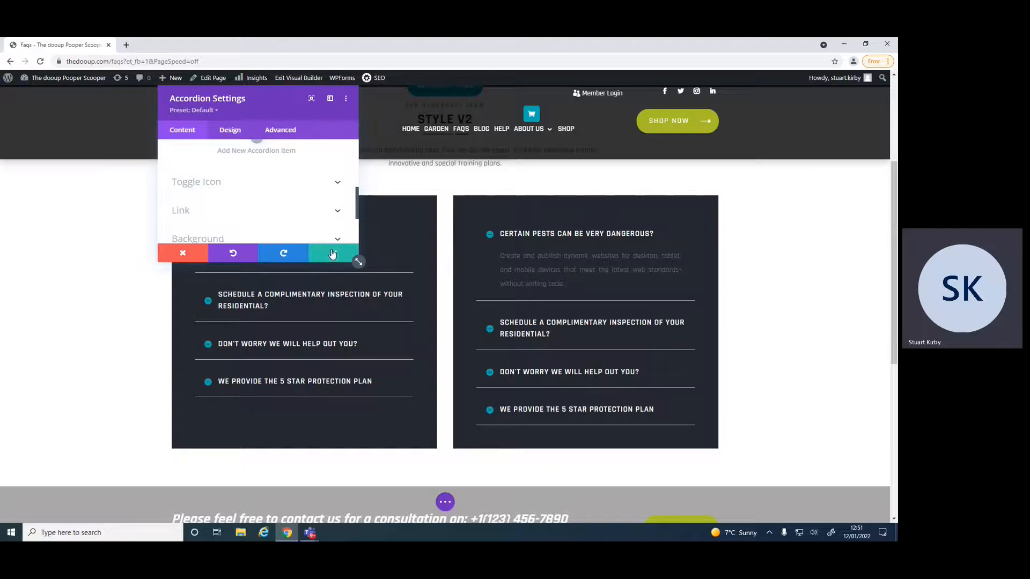
pyautogui.click(332, 254)
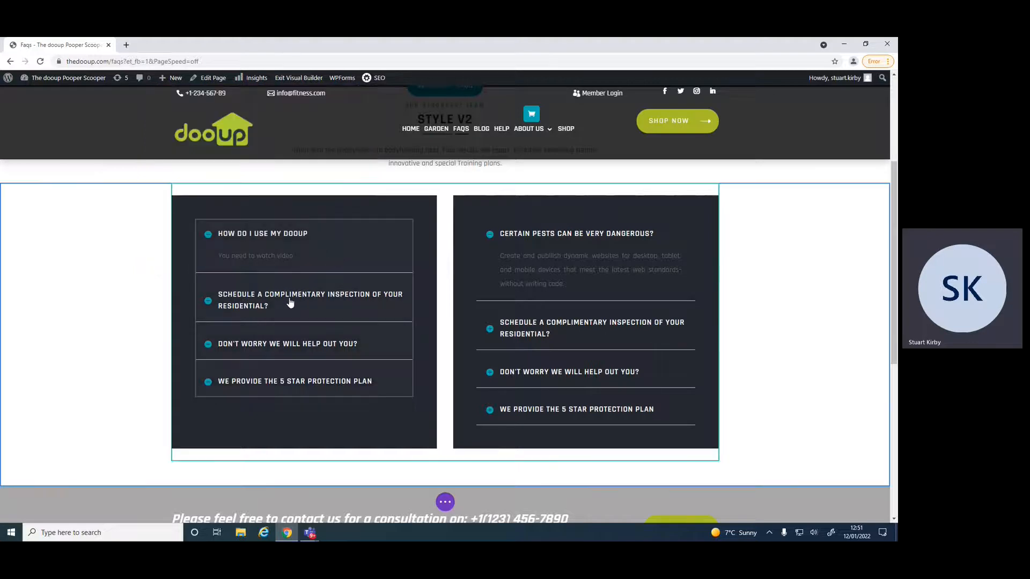
# Inspect the text settings of the same accordion's second item, "Schedule a Complimentary inspection of your Residential?", and close them without changes.
pyautogui.moveTo(279, 305)
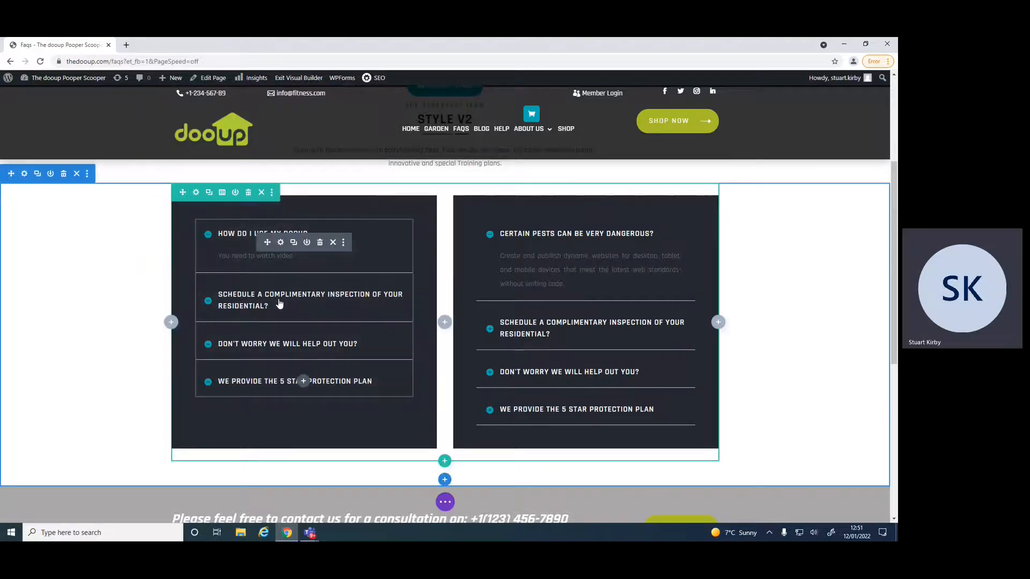
pyautogui.click(280, 244)
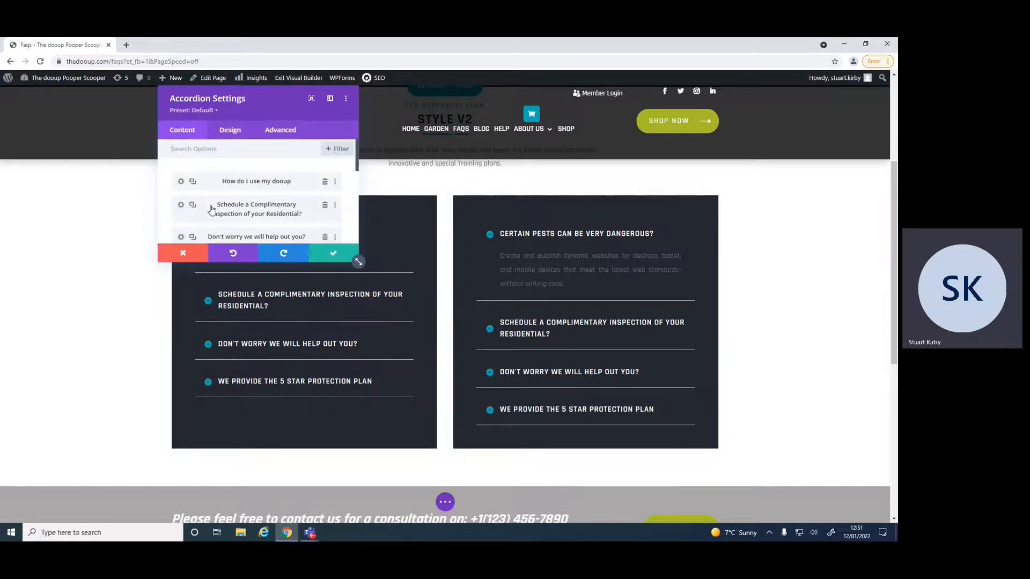
pyautogui.click(181, 207)
pyautogui.scroll(-3, 195, 209)
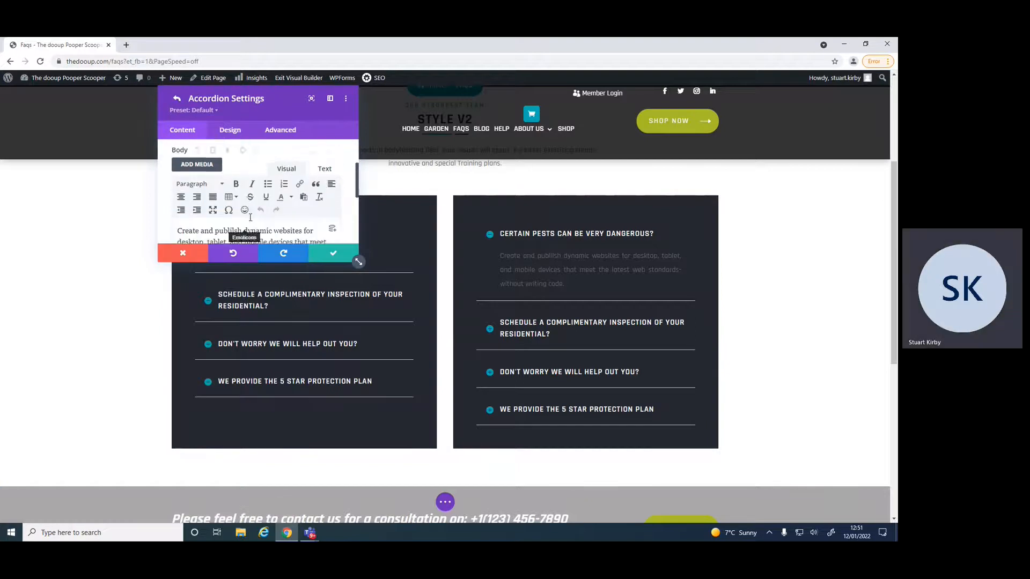
pyautogui.click(181, 255)
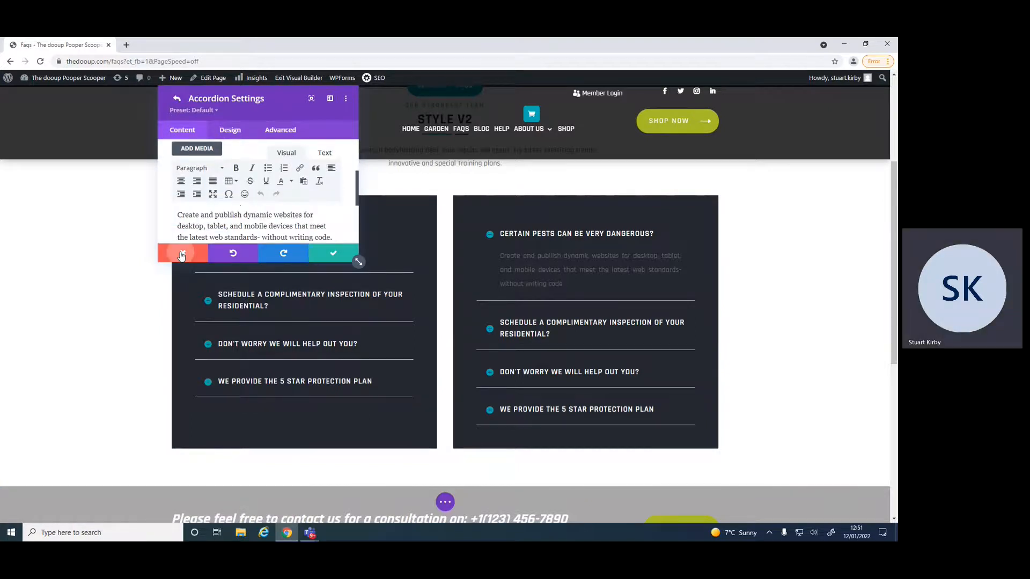
pyautogui.scroll(-2, 179, 250)
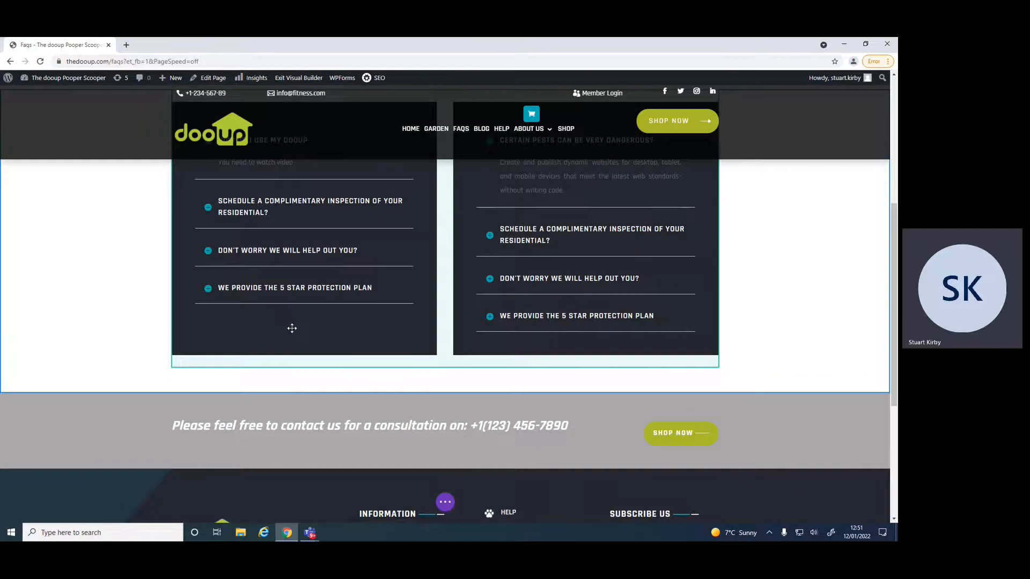
# Add a new item with the default title and body to the "How do I use my dooup" accordion and save its settings.
pyautogui.scroll(3, 300, 268)
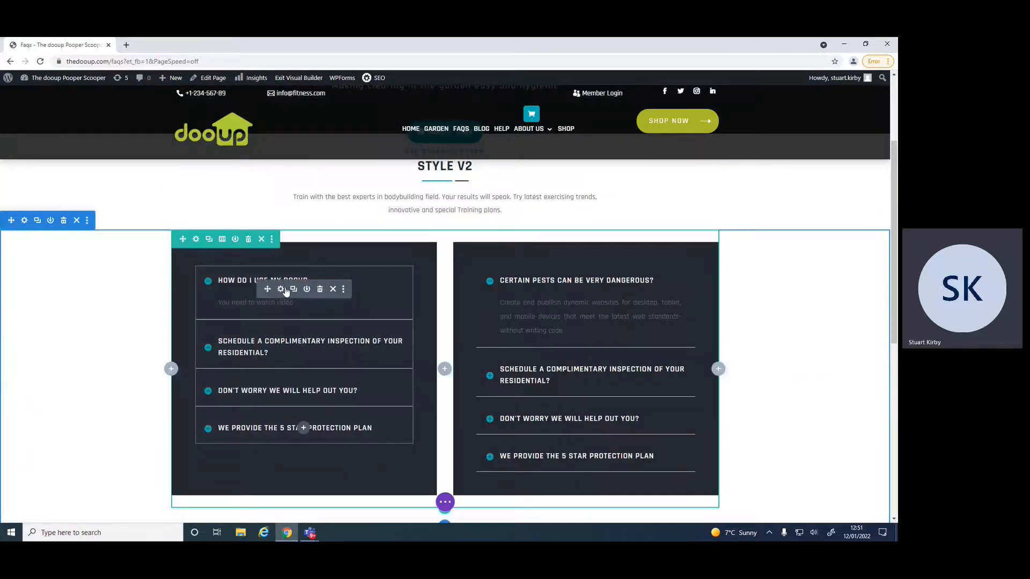
pyautogui.click(279, 292)
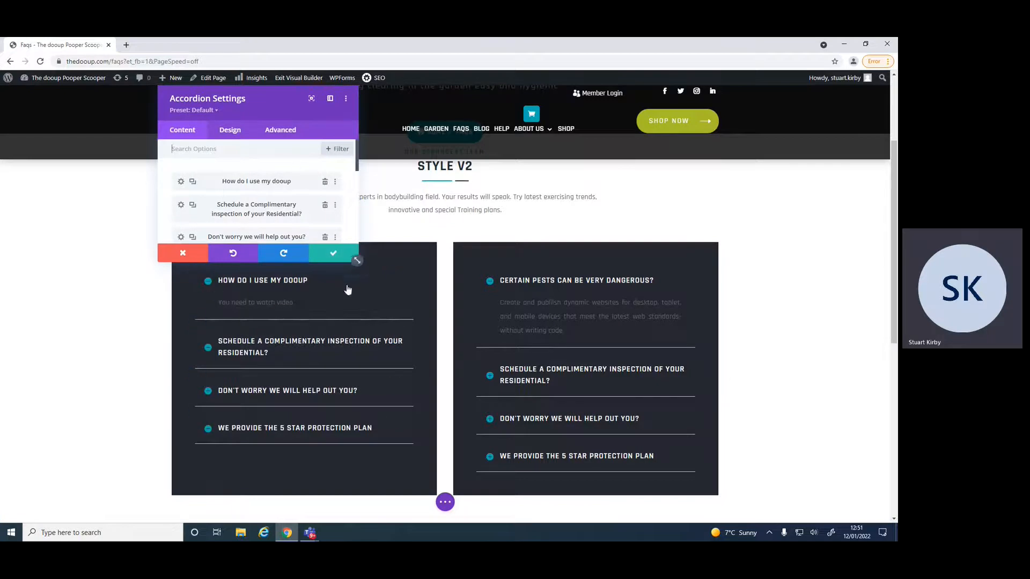
pyautogui.moveTo(358, 262); pyautogui.dragTo(486, 340)
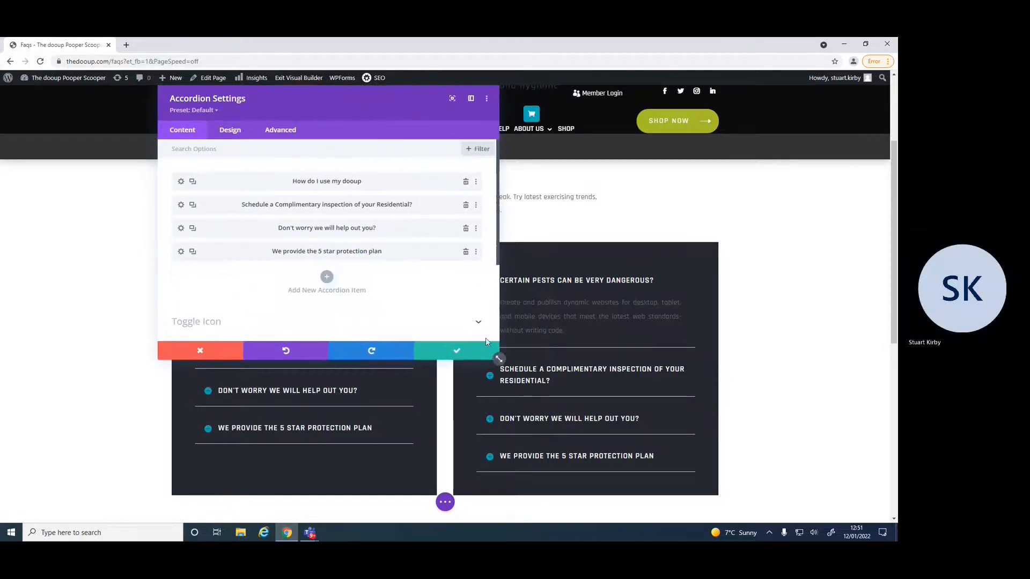
pyautogui.click(328, 278)
pyautogui.click(243, 208)
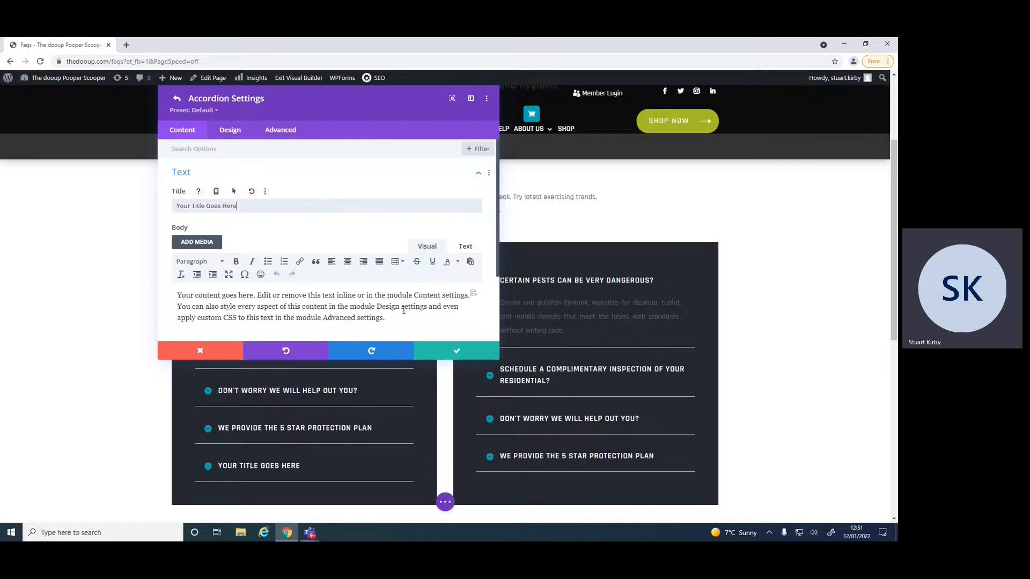
pyautogui.click(457, 352)
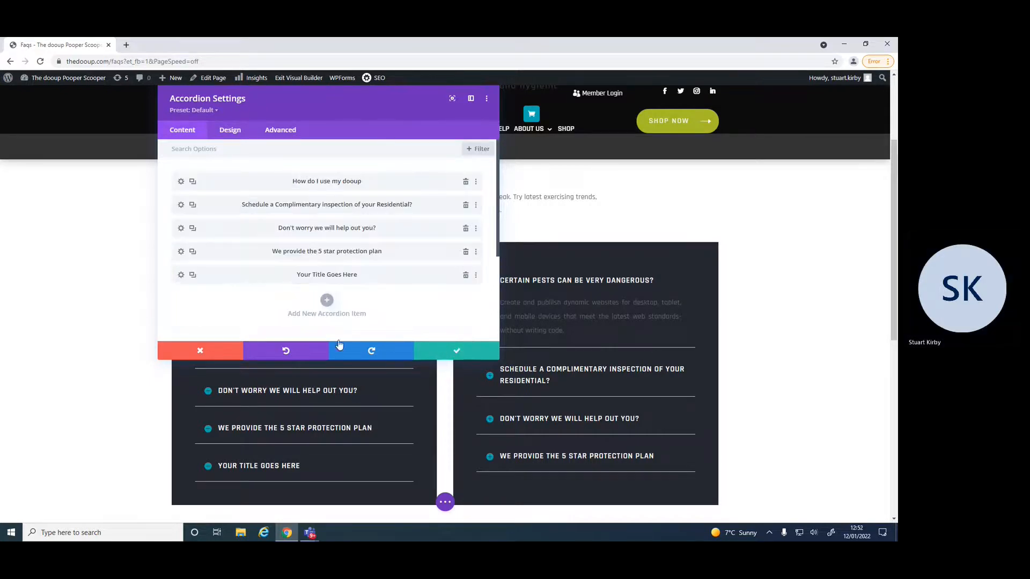
pyautogui.click(448, 352)
# Add a default item to the "Certain pests can be very dangerous?" accordion, then save the page and exit the Visual Builder.
pyautogui.scroll(-1, 437, 352)
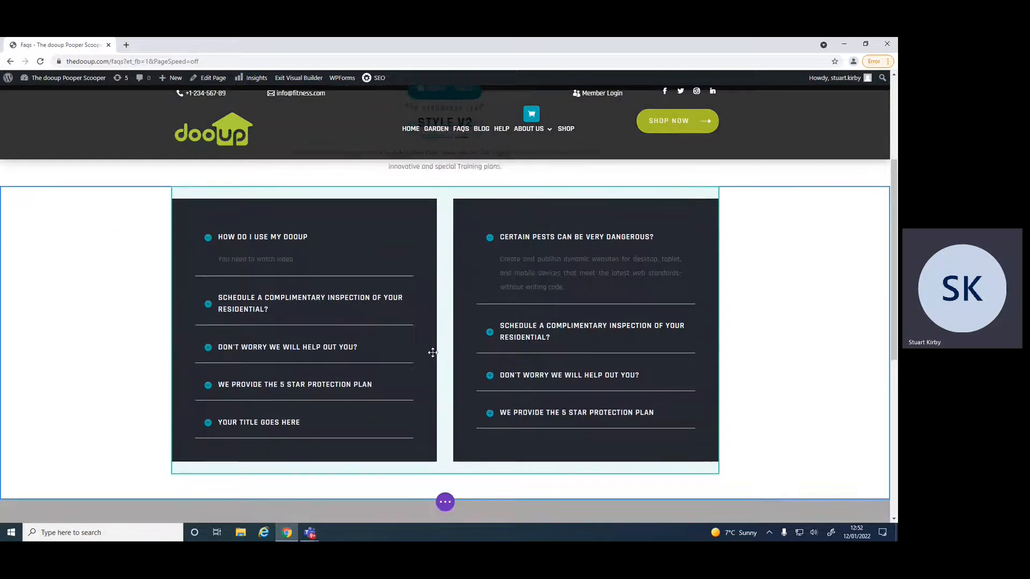
pyautogui.click(582, 342)
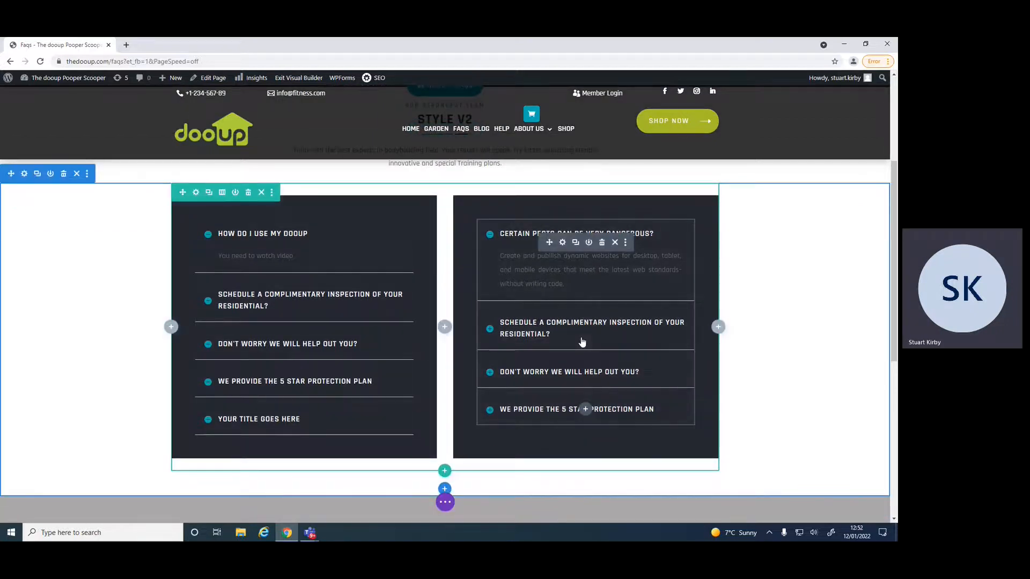
pyautogui.click(562, 243)
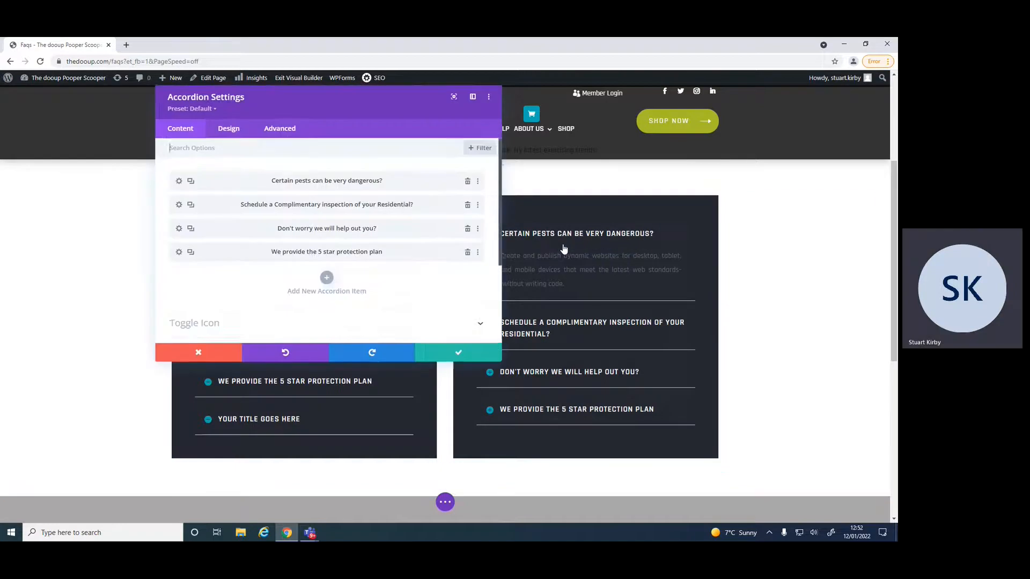
pyautogui.click(327, 278)
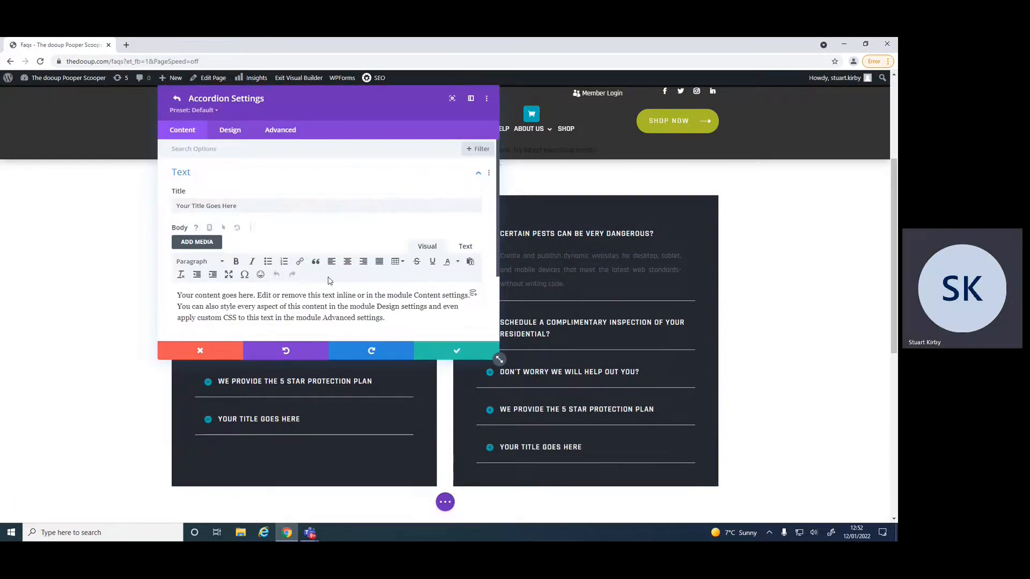
pyautogui.click(460, 353)
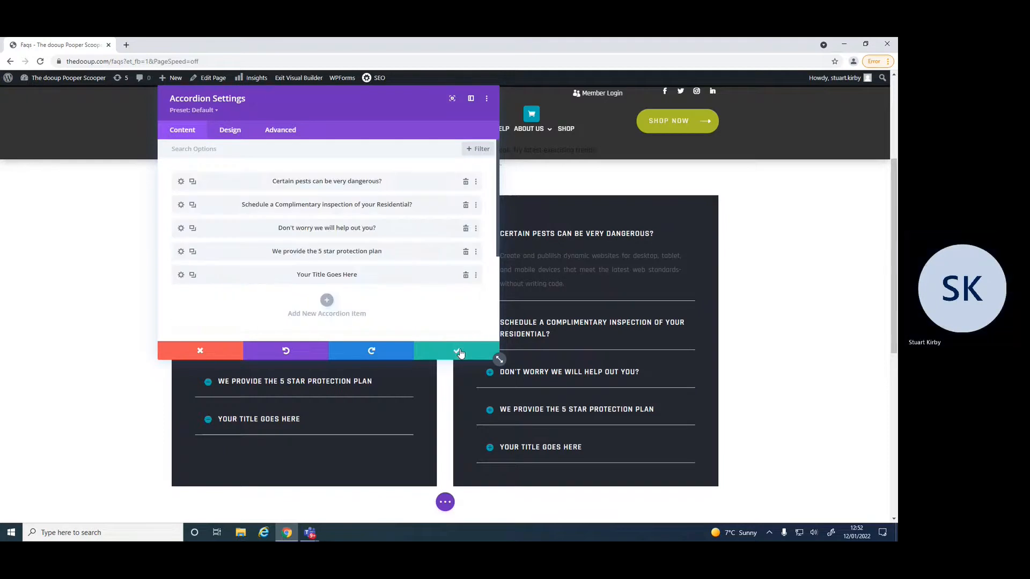
pyautogui.click(451, 352)
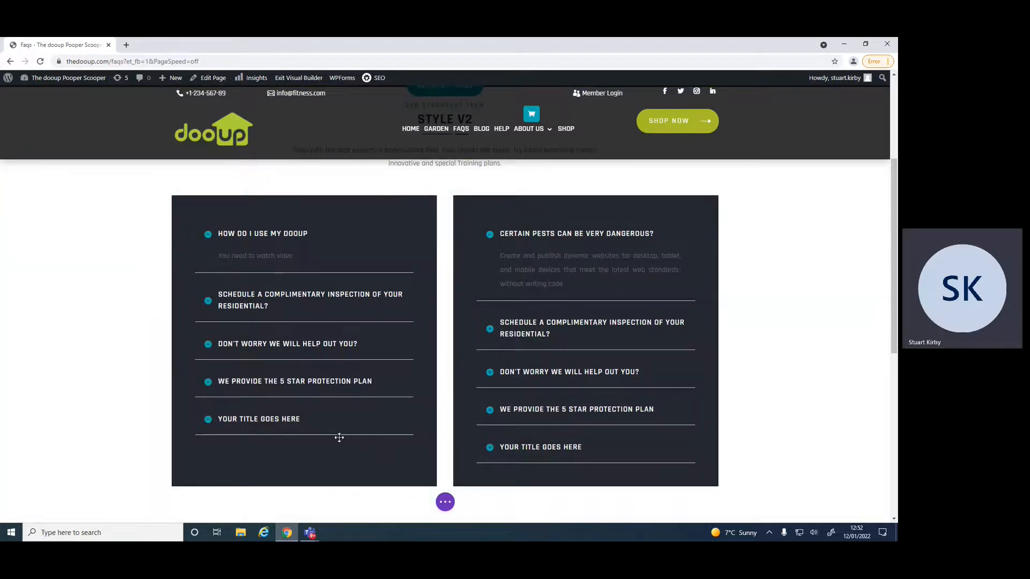
pyautogui.click(299, 78)
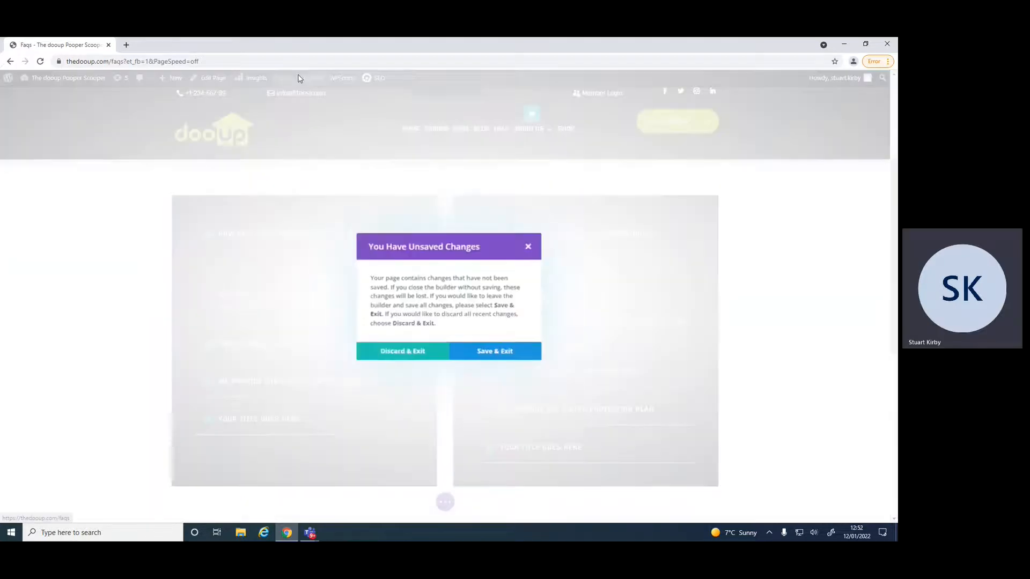
pyautogui.click(494, 355)
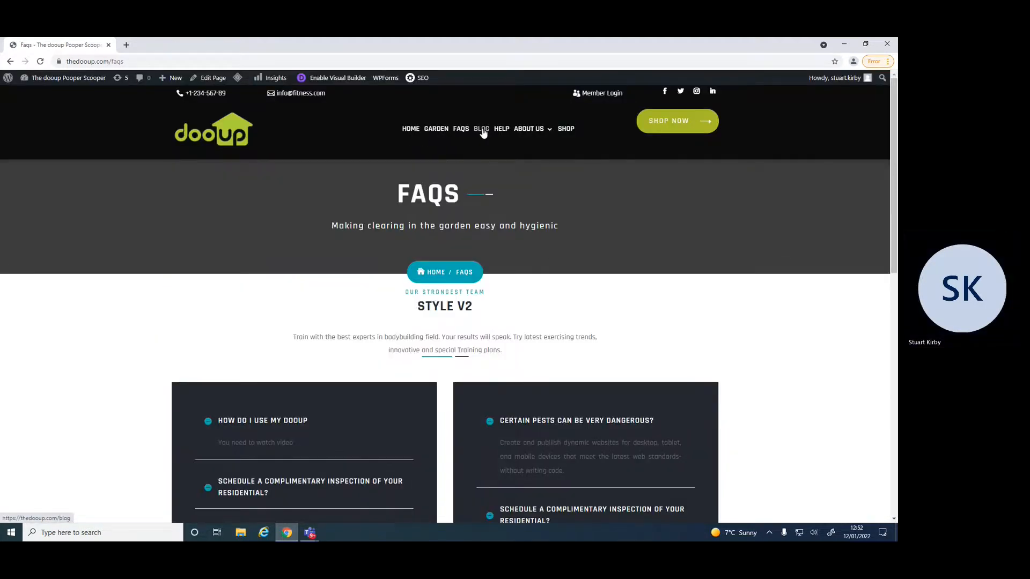
# Review the content of the site's home page and the Blog page.
pyautogui.click(482, 130)
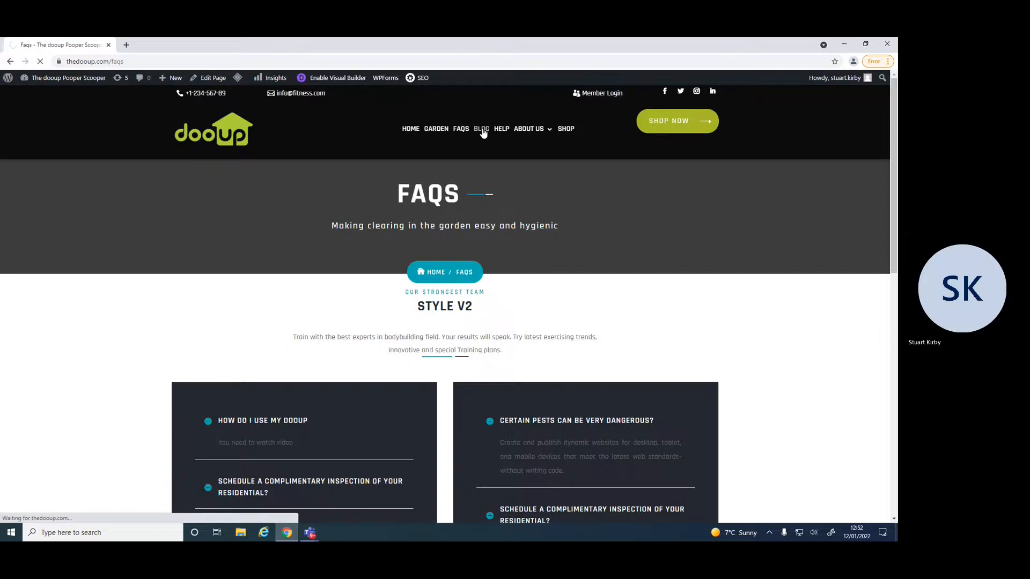
pyautogui.scroll(-2, 301, 190)
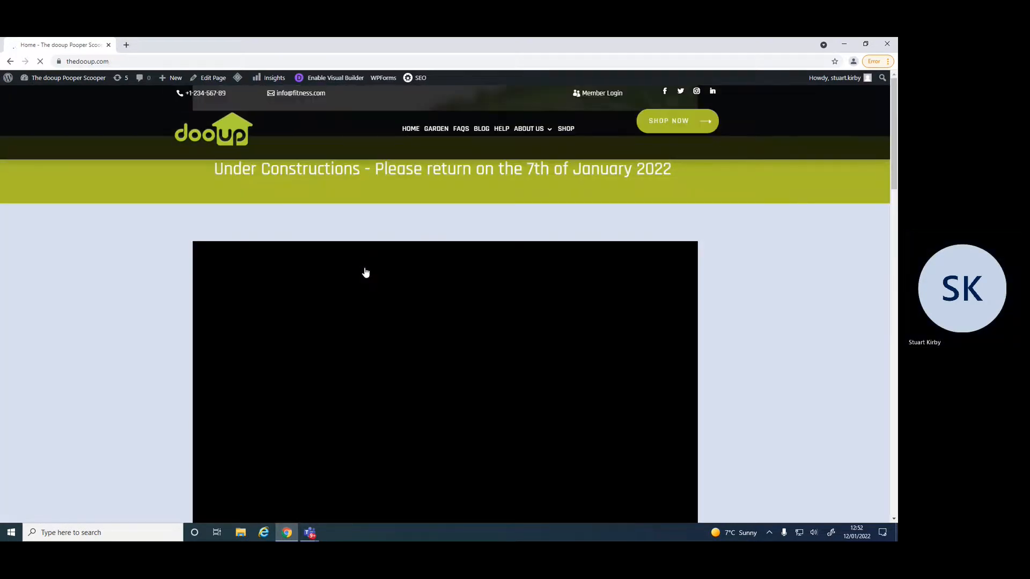
pyautogui.scroll(-5, 365, 273)
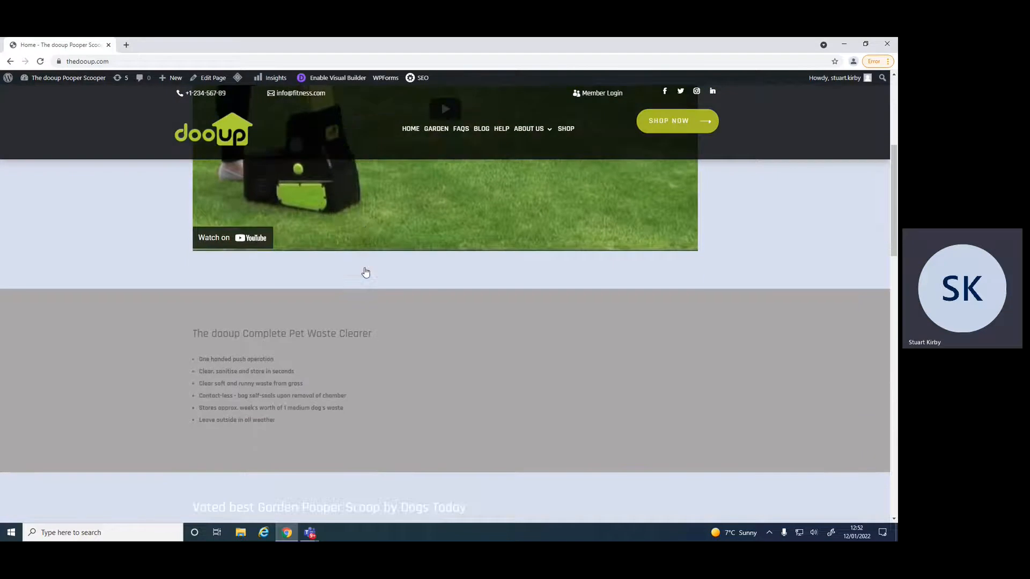
pyautogui.scroll(-1, 365, 273)
pyautogui.scroll(6, 365, 272)
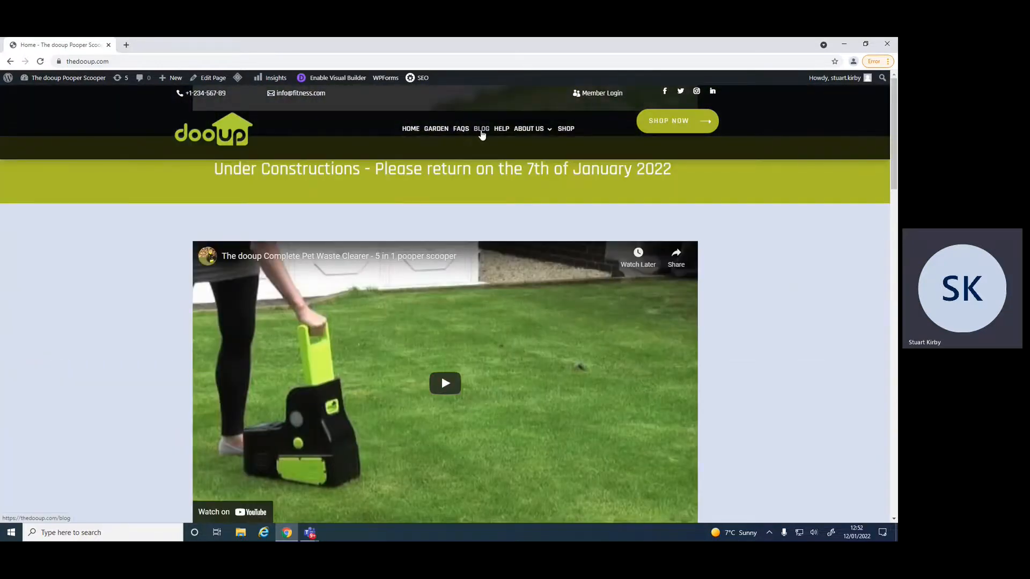
pyautogui.click(482, 133)
pyautogui.scroll(-1, 385, 306)
pyautogui.scroll(-2, 384, 306)
pyautogui.scroll(3, 323, 119)
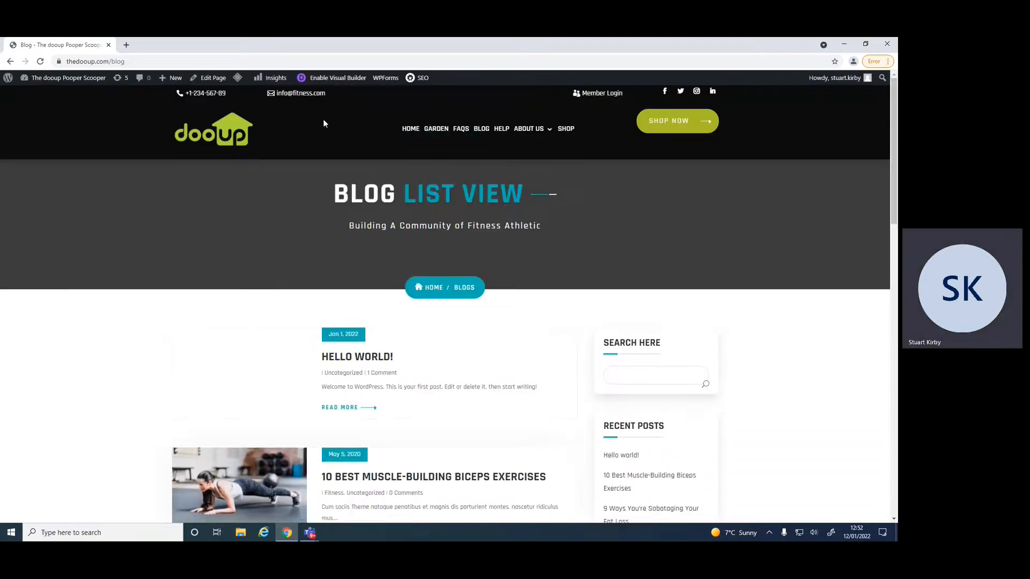
# Open the Garden page, look over its content and enable the Visual Builder on it.
pyautogui.click(437, 133)
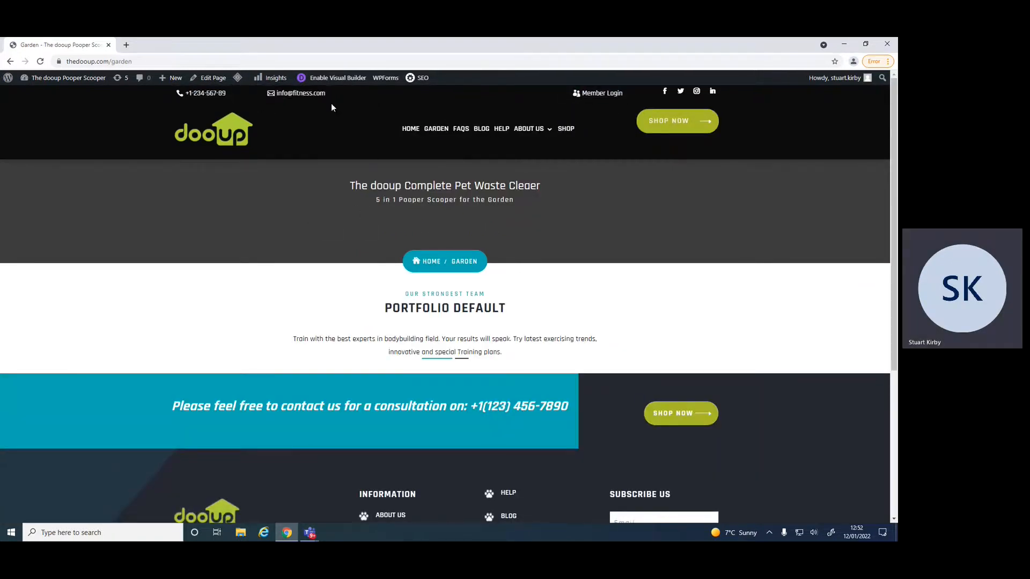
pyautogui.scroll(-3, 367, 284)
pyautogui.scroll(3, 367, 287)
pyautogui.click(326, 81)
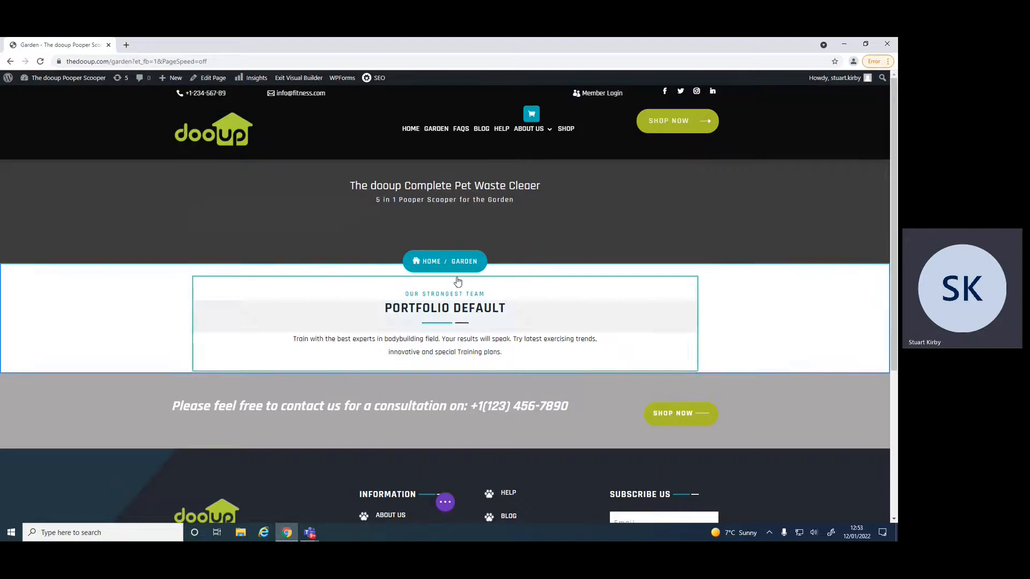
# Insert a new Fullwidth section below the "Portfolio Default" section.
pyautogui.scroll(-2, 775, 316)
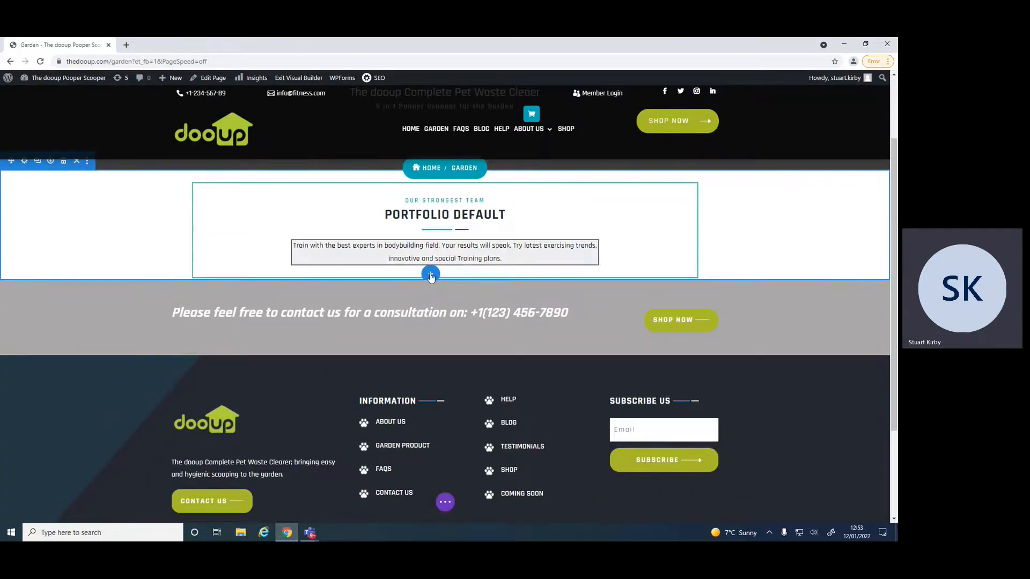
pyautogui.click(430, 275)
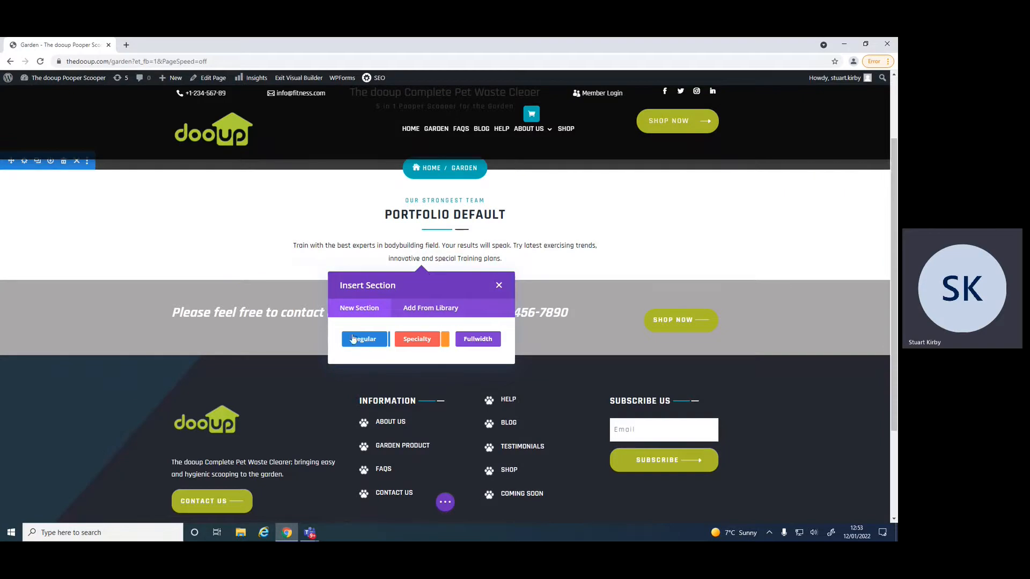
pyautogui.click(482, 342)
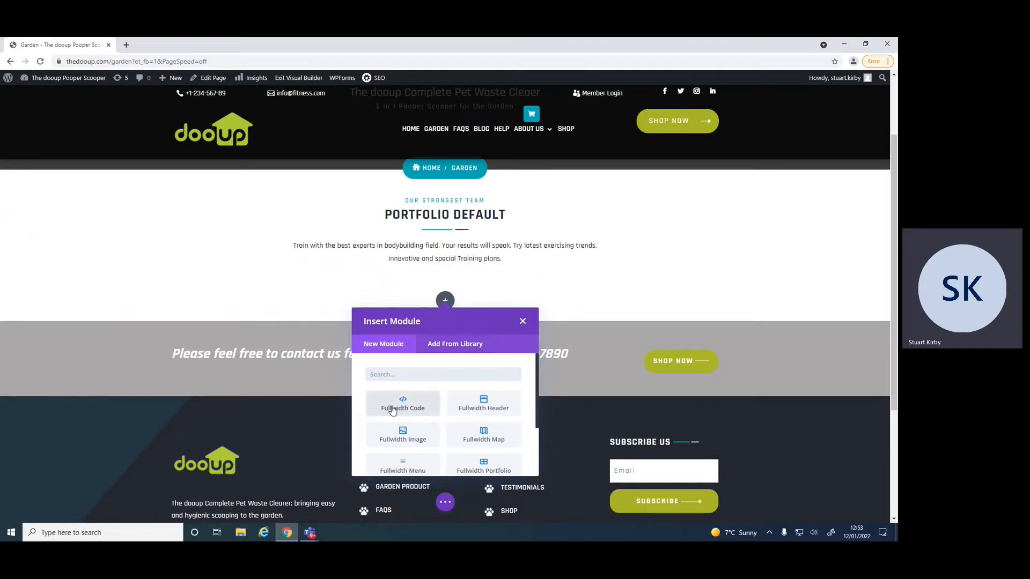
# Look through the module types offered for the new Fullwidth section.
pyautogui.scroll(-1, 391, 408)
pyautogui.scroll(-1, 397, 416)
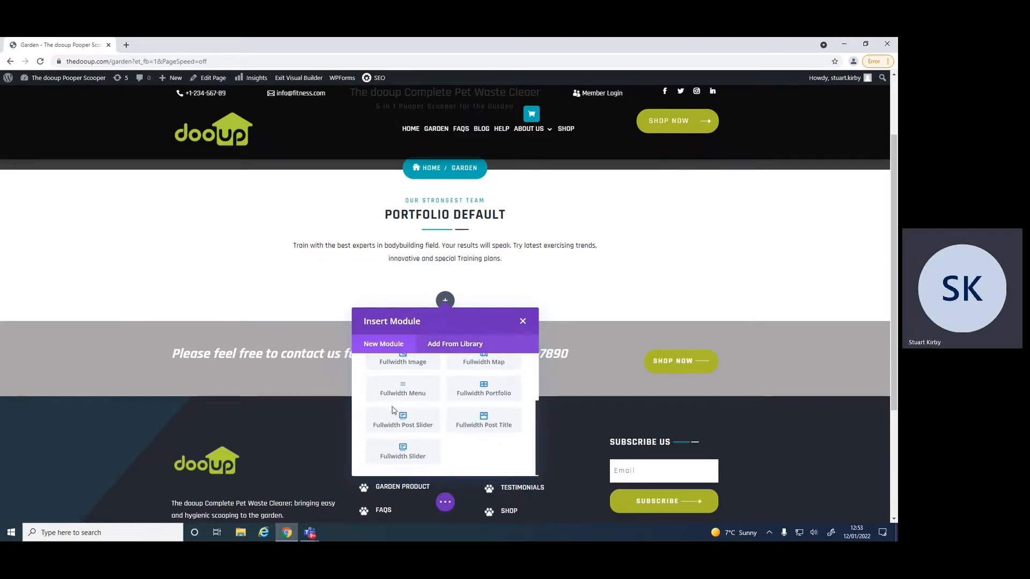
pyautogui.scroll(2, 404, 422)
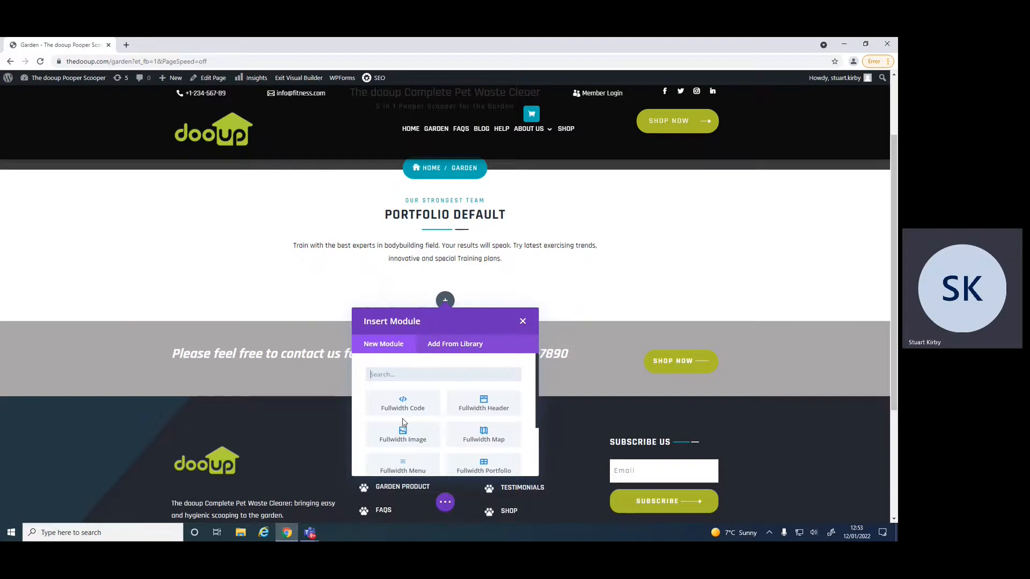
pyautogui.scroll(-1, 402, 432)
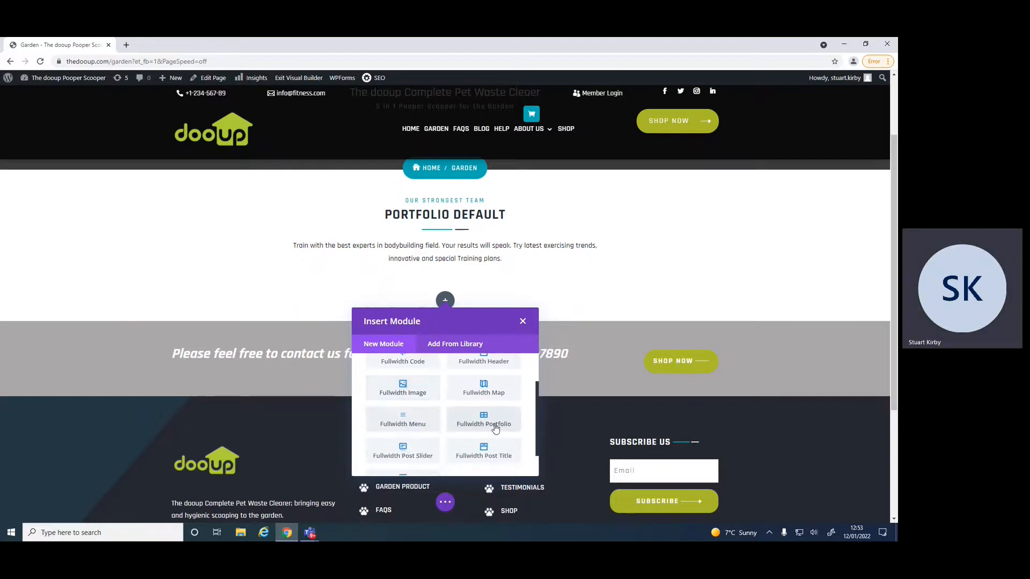
pyautogui.scroll(-1, 495, 425)
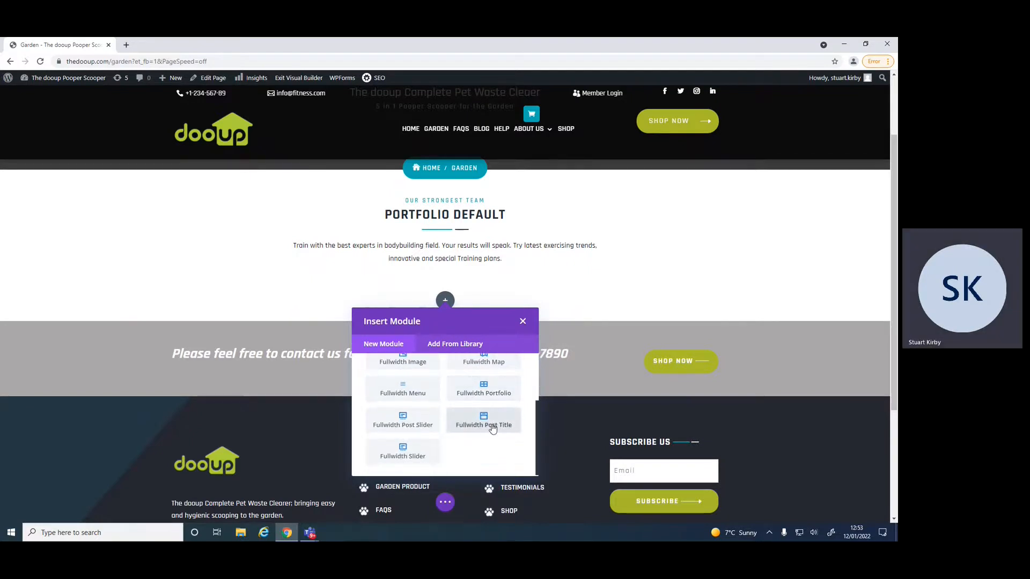
pyautogui.scroll(2, 483, 429)
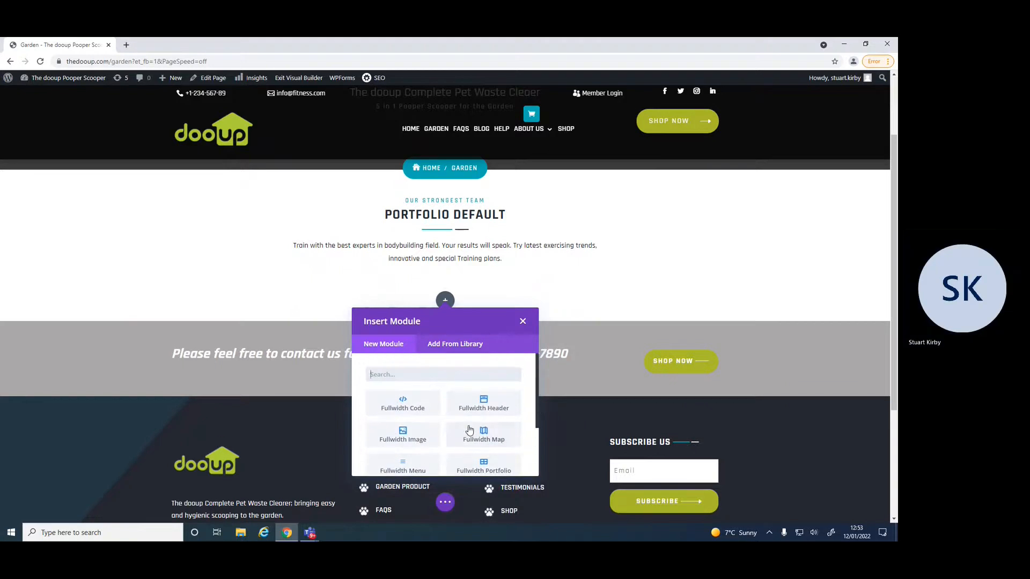
pyautogui.scroll(-2, 470, 429)
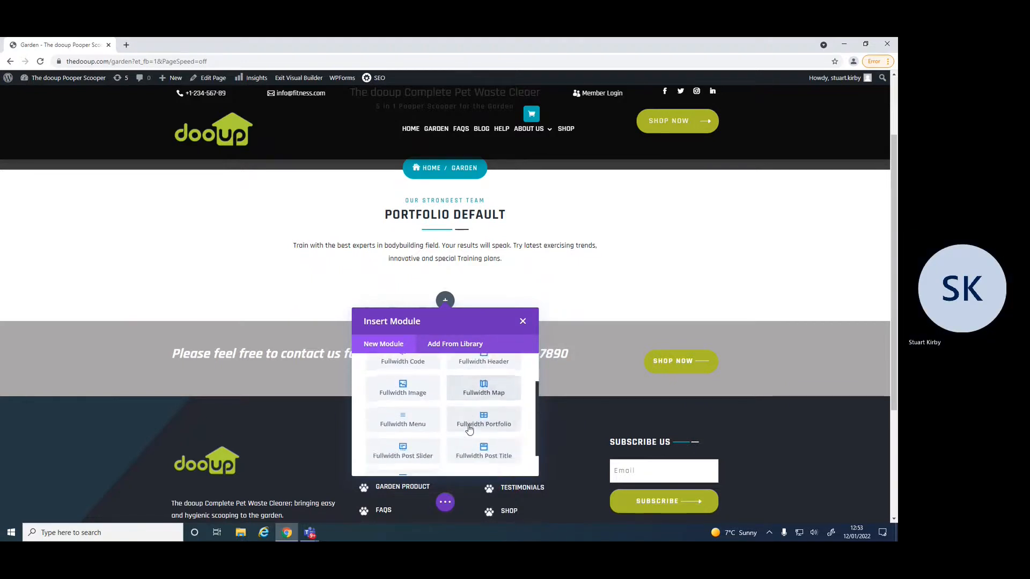
pyautogui.click(523, 321)
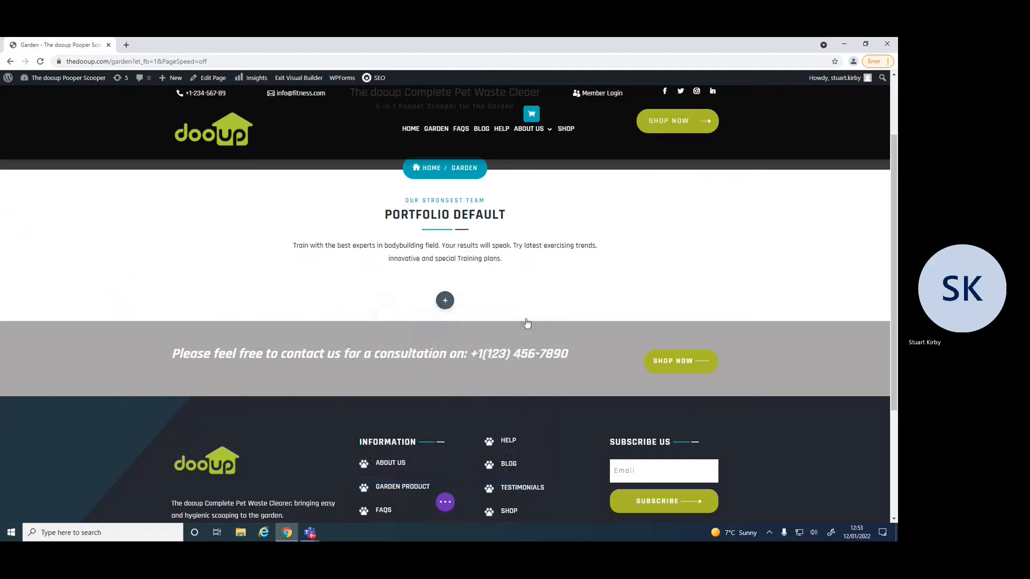
pyautogui.click(445, 302)
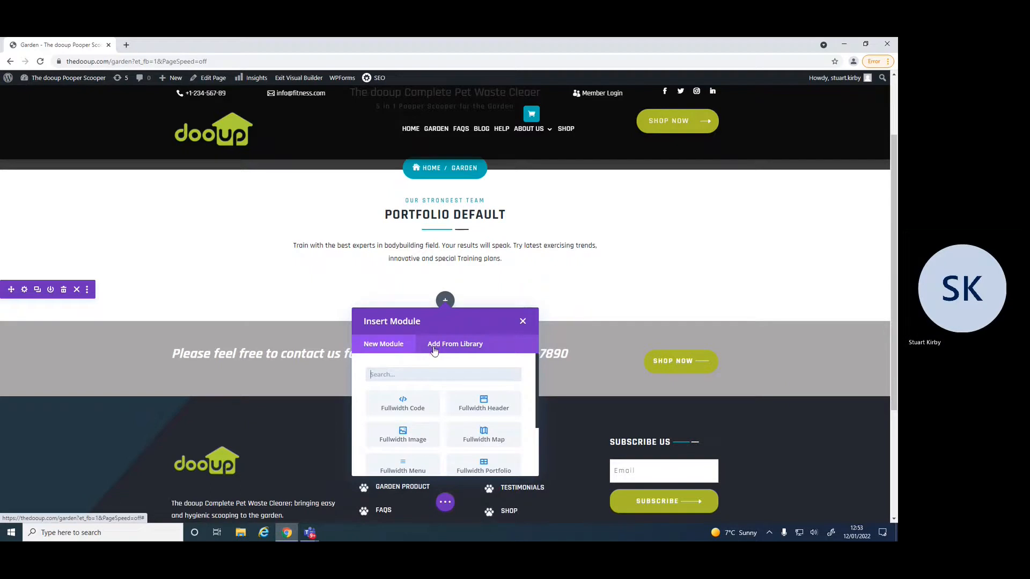
pyautogui.scroll(-2, 430, 400)
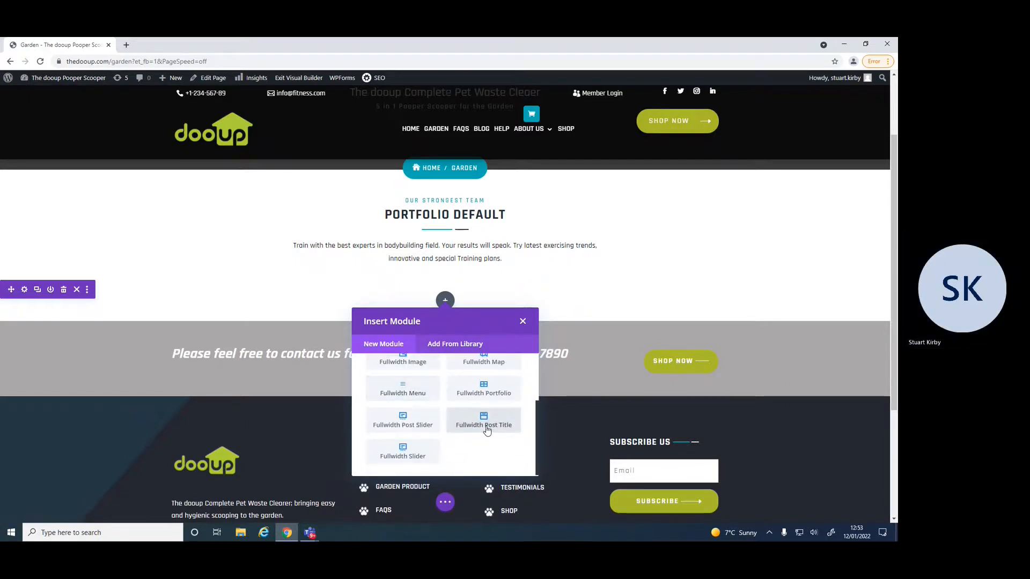
pyautogui.scroll(3, 485, 427)
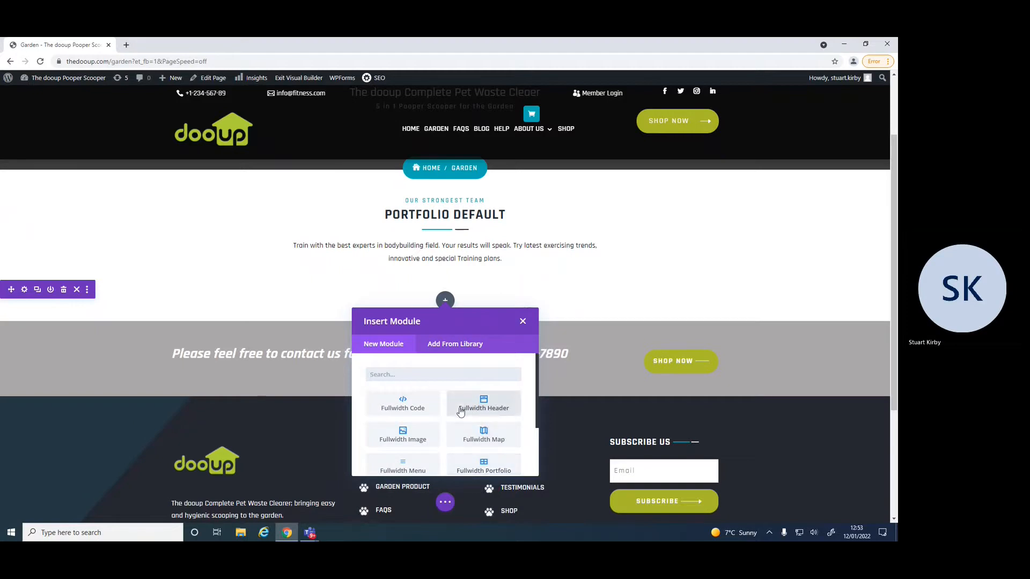
pyautogui.scroll(-3, 510, 421)
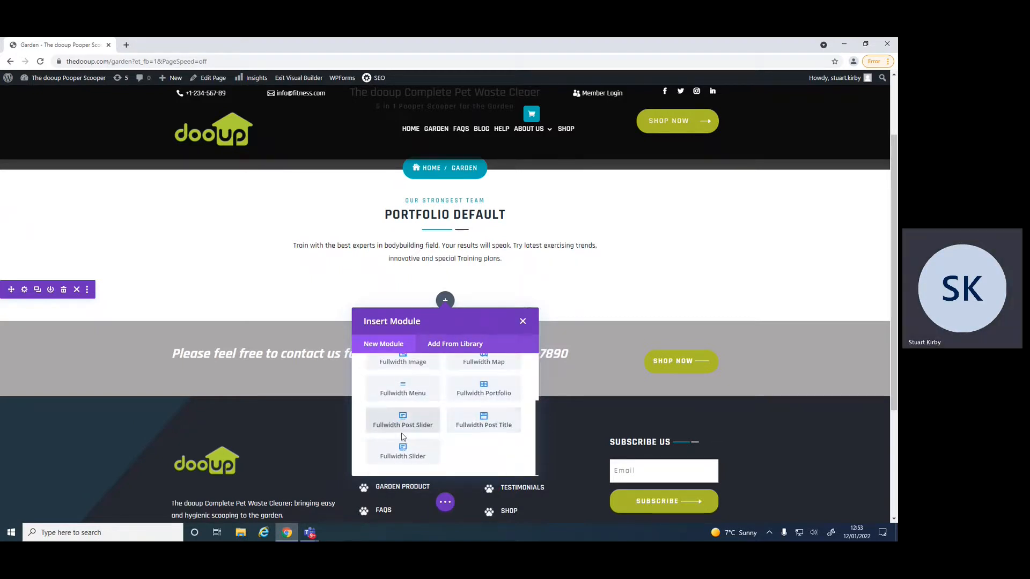
pyautogui.scroll(3, 403, 423)
pyautogui.scroll(-2, 425, 402)
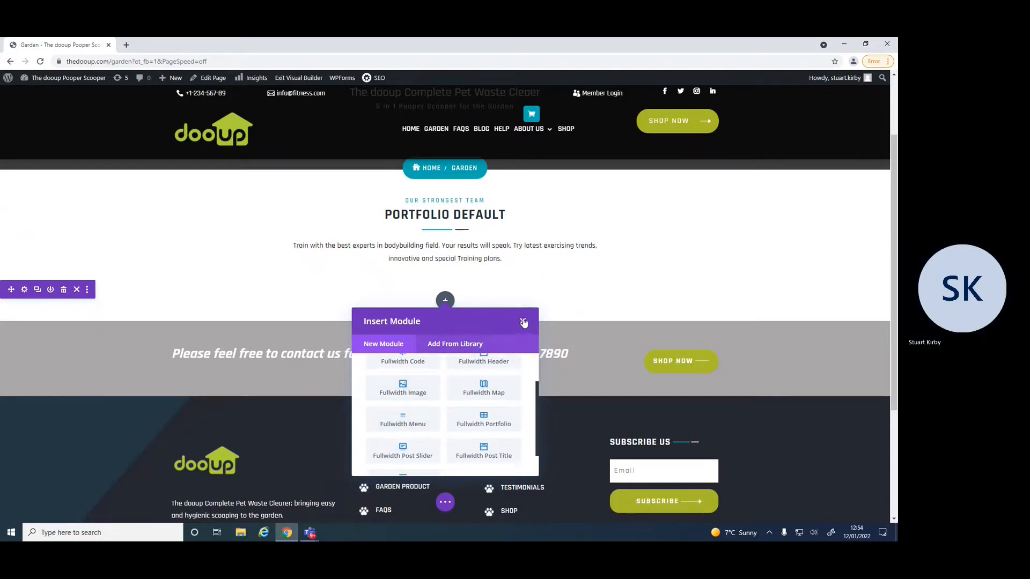
# Check the saved library modules in the Sections category for the Fullwidth section, leaving without inserting one.
pyautogui.click(461, 343)
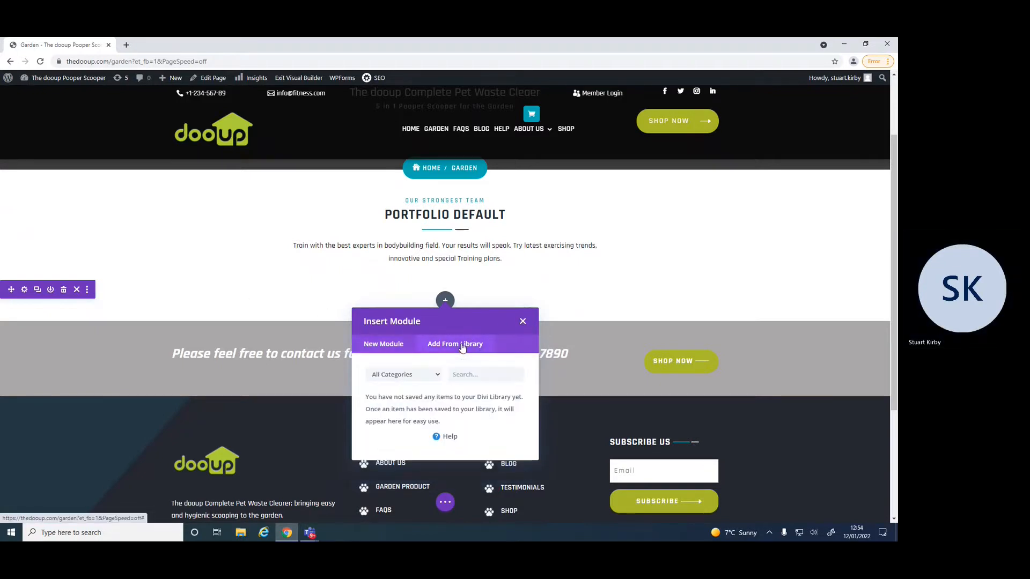
pyautogui.click(438, 377)
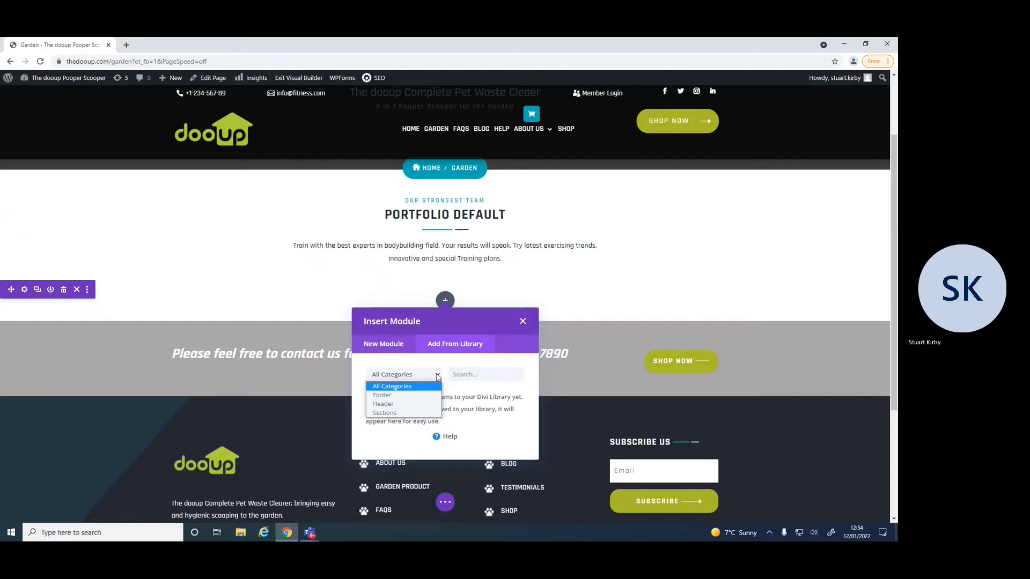
pyautogui.click(413, 413)
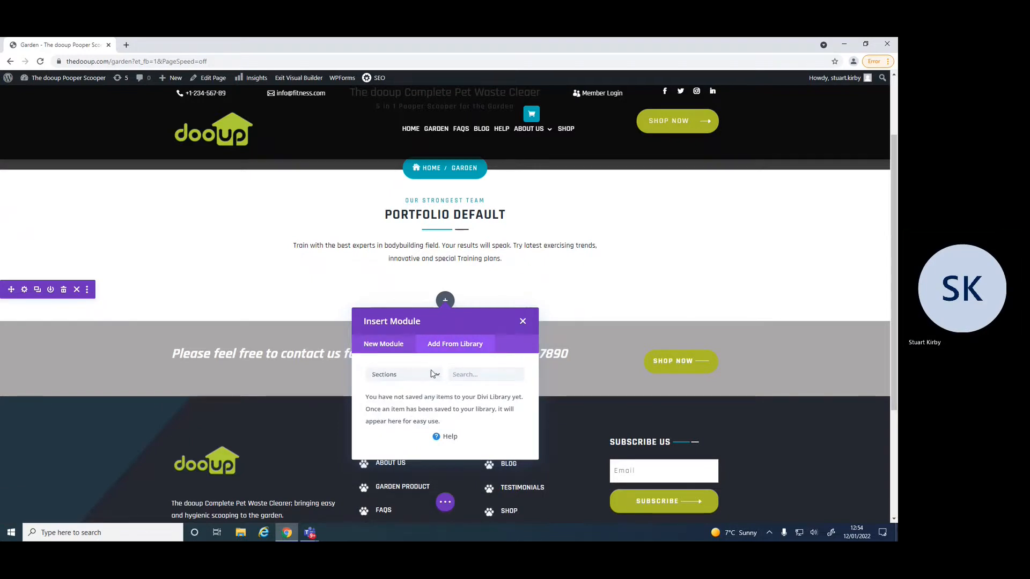
pyautogui.click(523, 321)
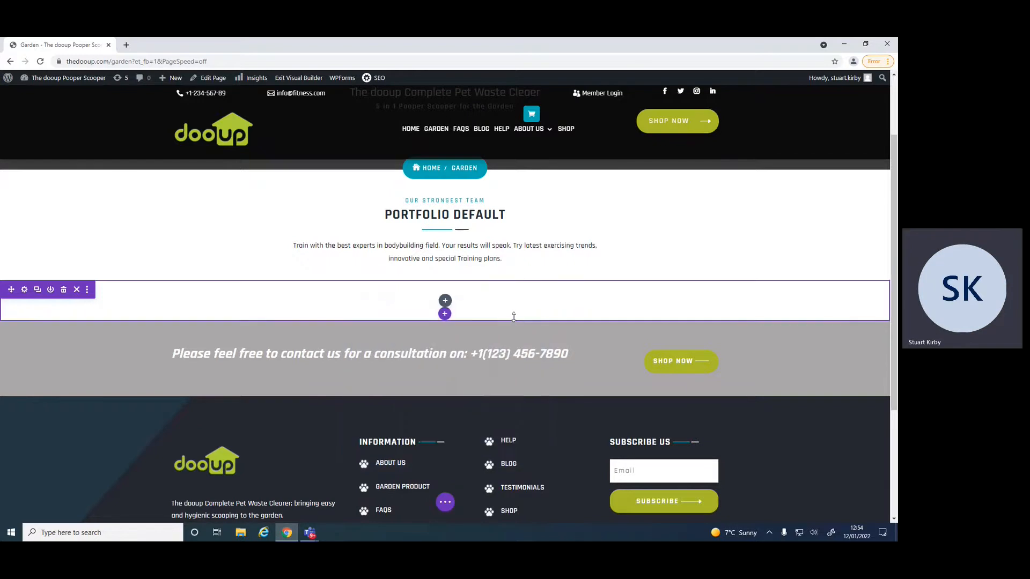
pyautogui.click(444, 303)
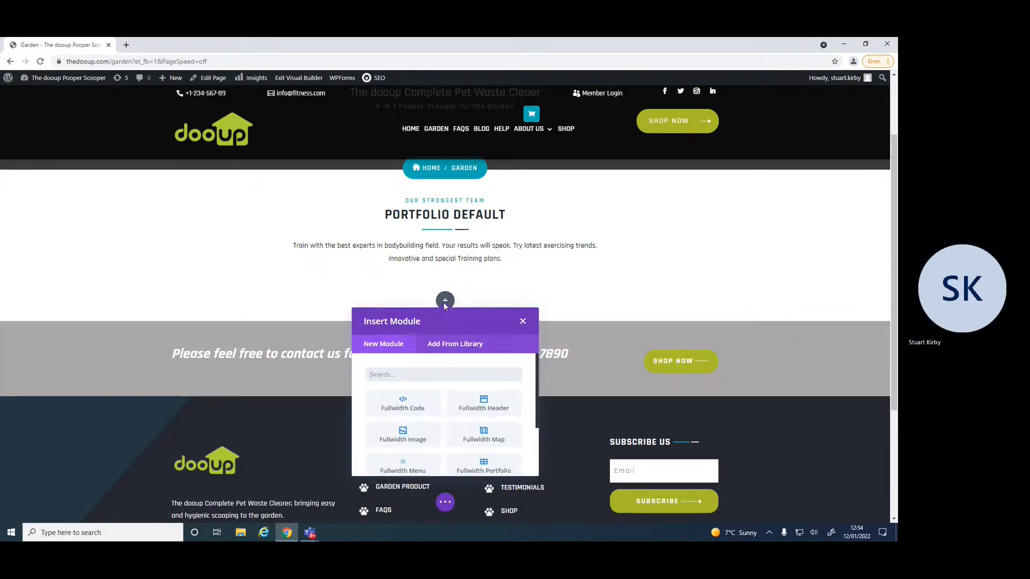
pyautogui.click(523, 322)
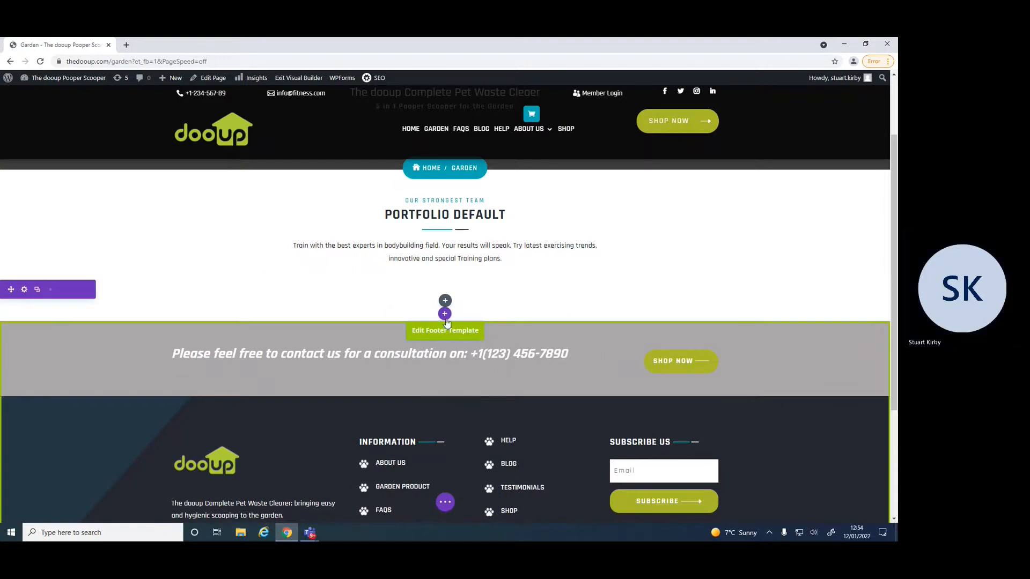
# Insert a Regular section below the Fullwidth section with a row of two equal columns.
pyautogui.click(445, 315)
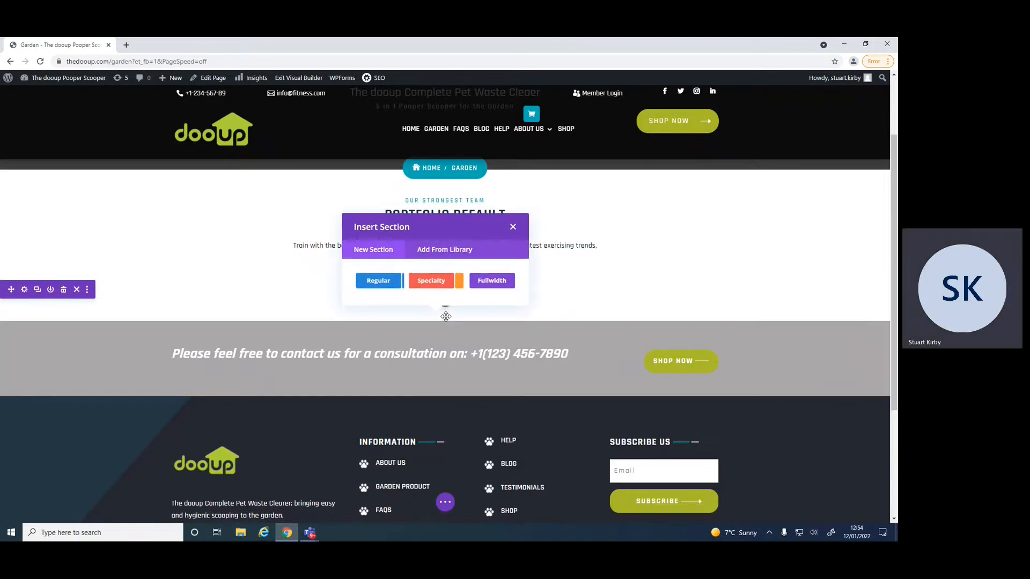
pyautogui.click(386, 282)
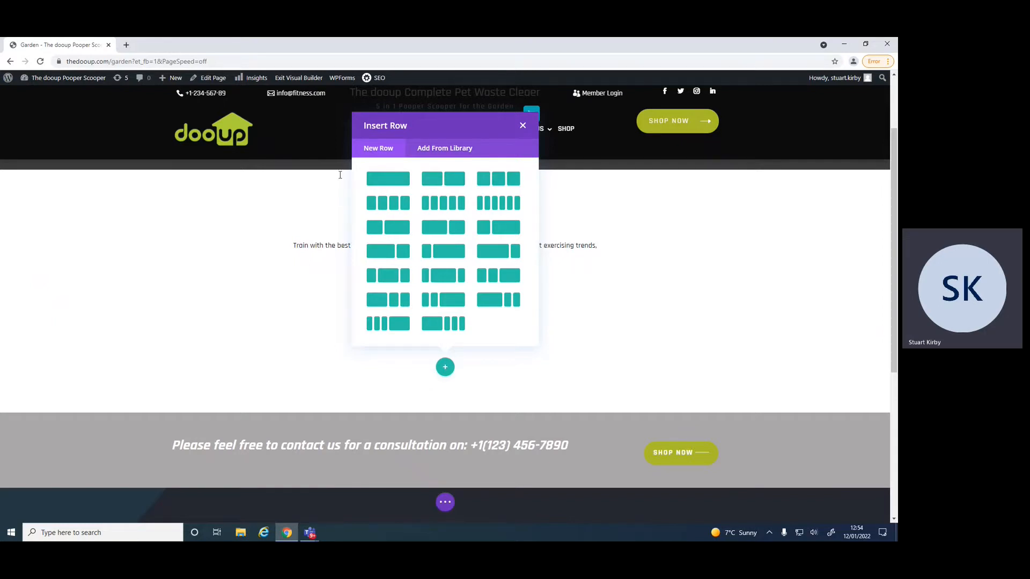
pyautogui.click(436, 186)
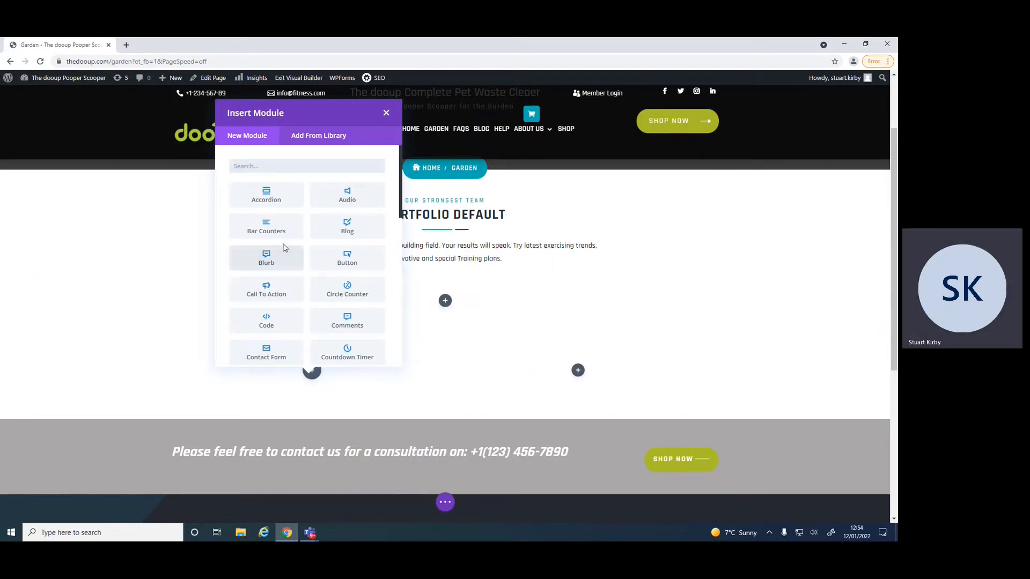
# Add a Text module with its default placeholder content to the first column of the new row.
pyautogui.scroll(-3, 284, 248)
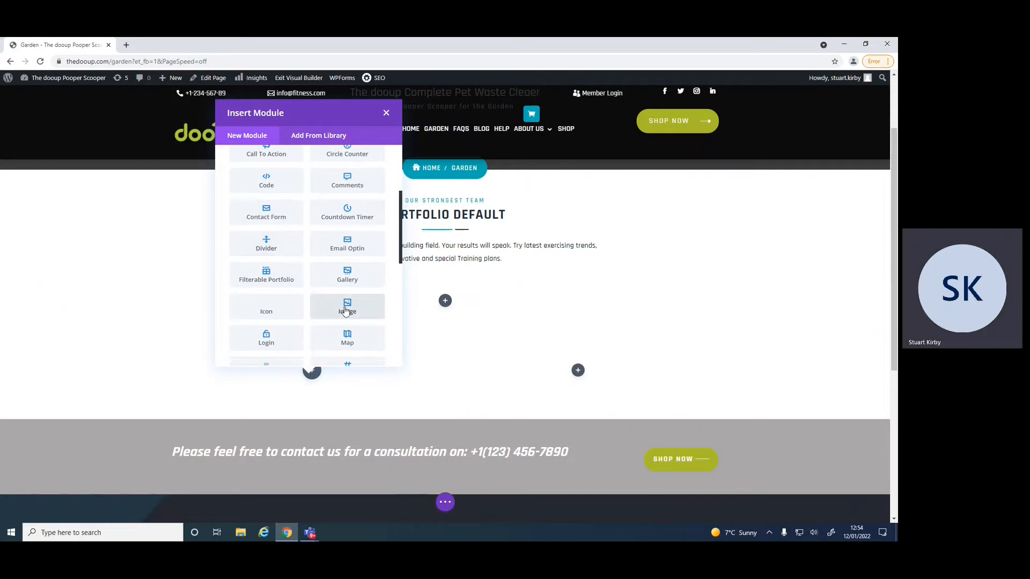
pyautogui.scroll(-3, 346, 311)
pyautogui.scroll(-3, 346, 312)
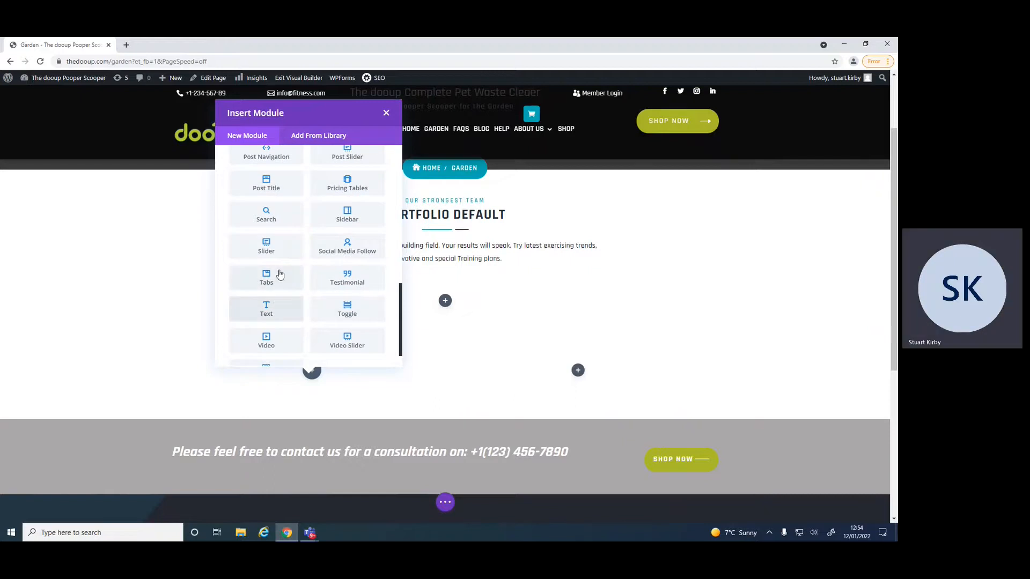
pyautogui.scroll(-1, 370, 275)
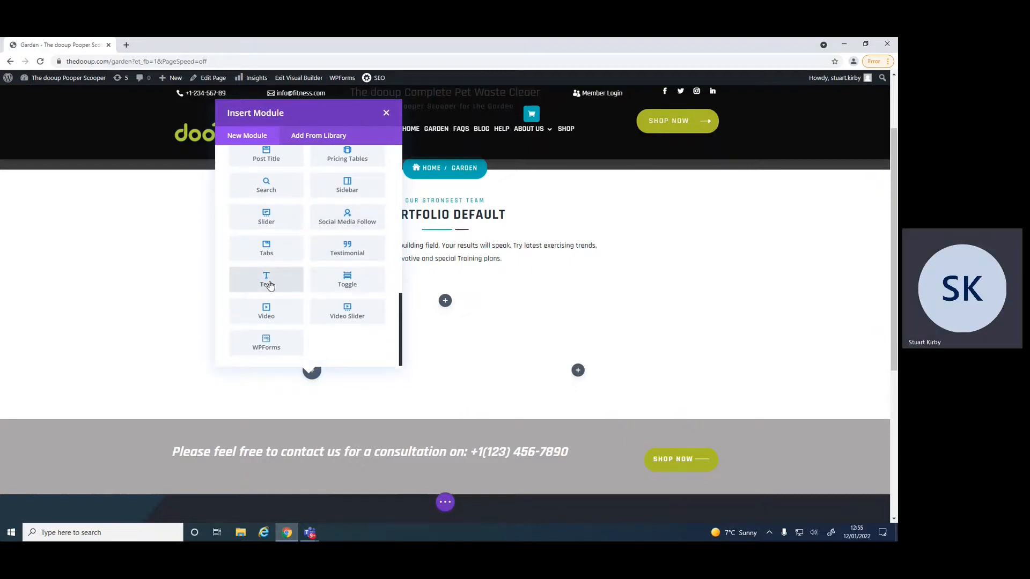
pyautogui.click(267, 280)
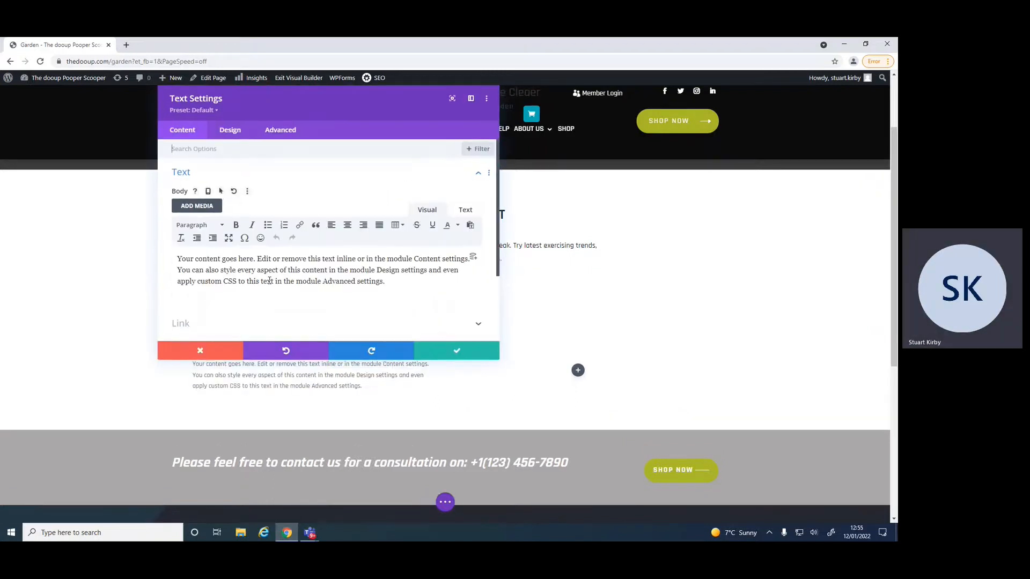
pyautogui.click(452, 351)
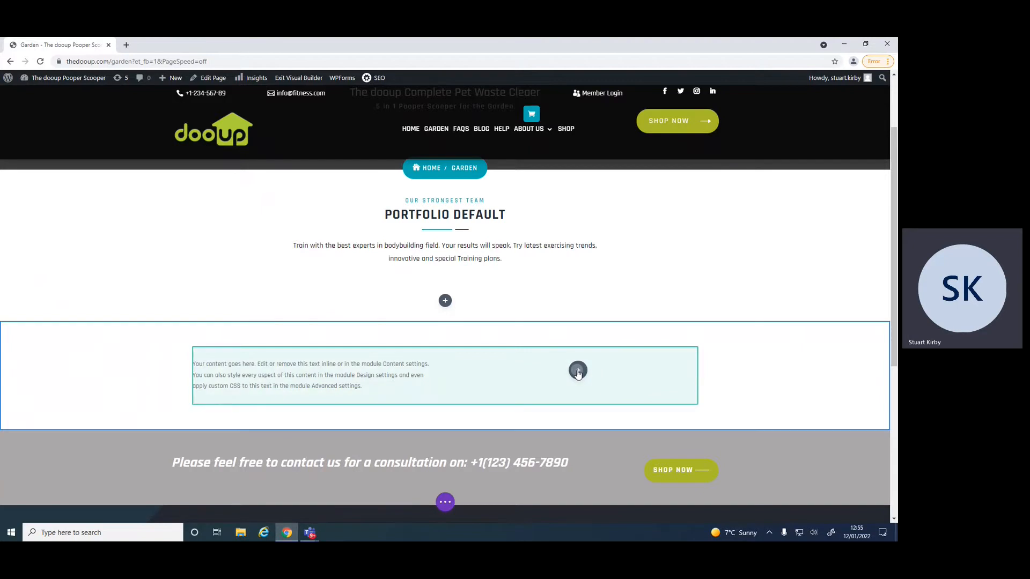
# Add an Image module to the row's second column, using 3-x-dooup-angle-large.jpg from the media library.
pyautogui.click(578, 371)
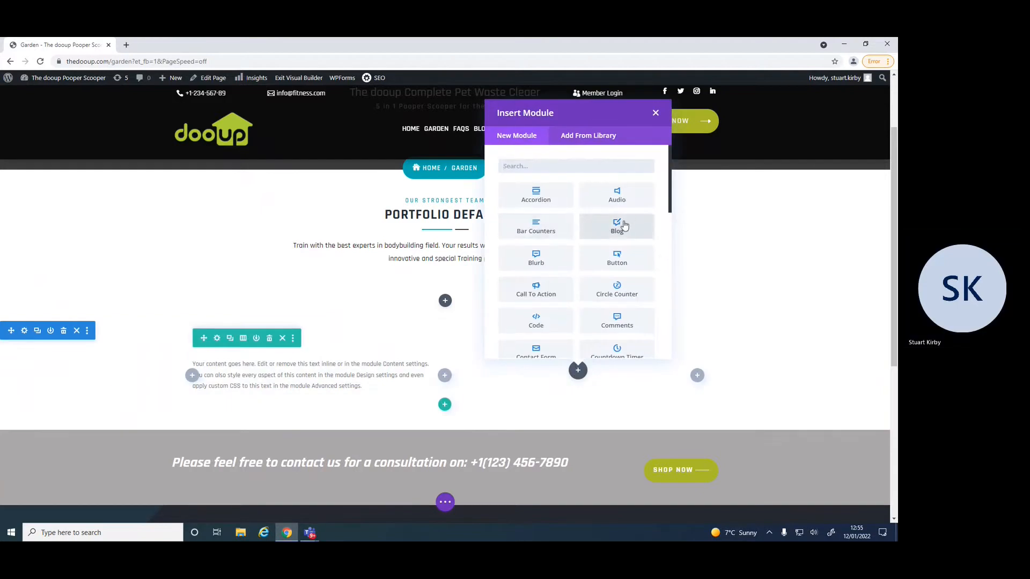
pyautogui.scroll(-5, 622, 223)
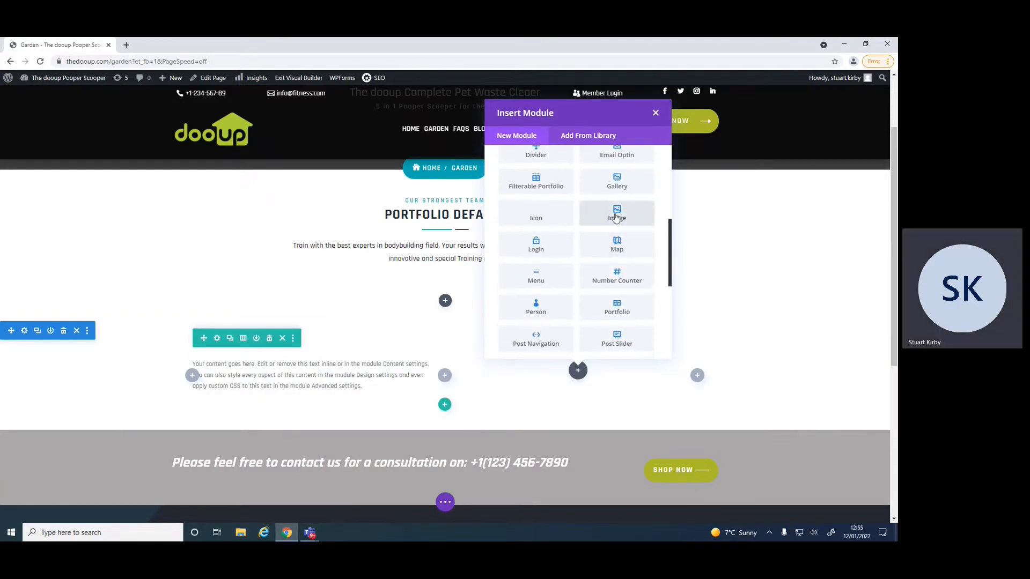
pyautogui.click(616, 216)
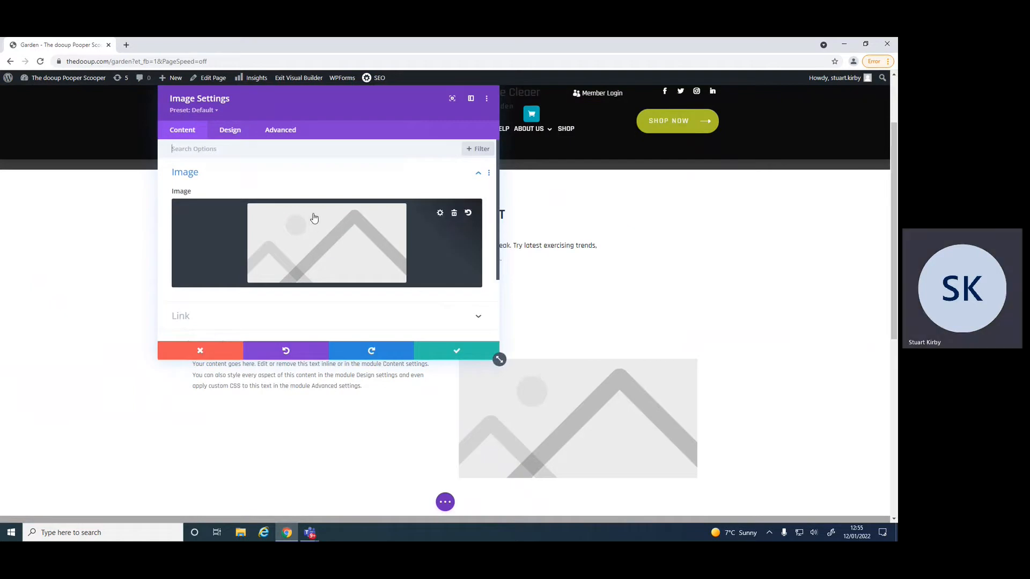
pyautogui.click(438, 215)
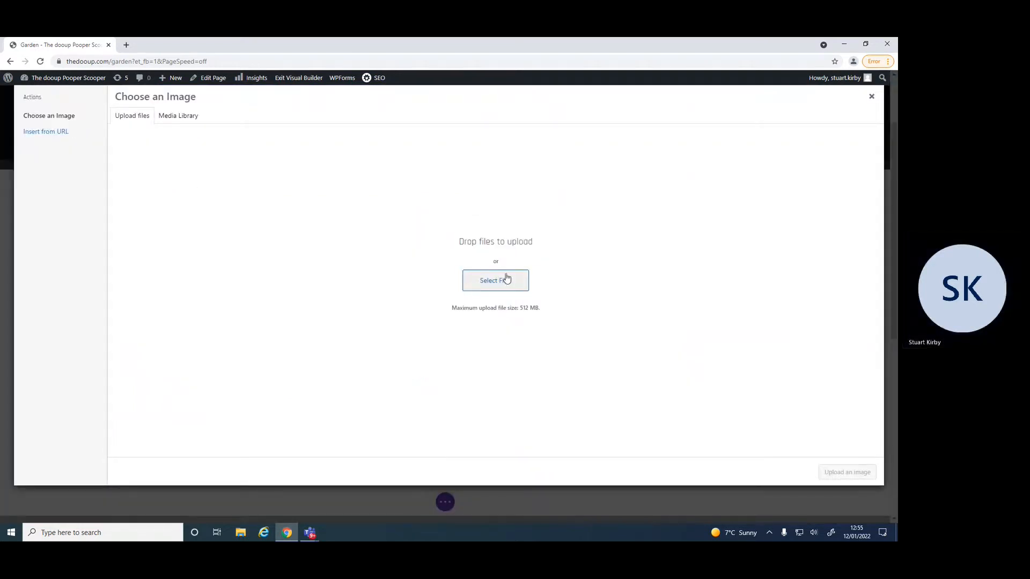
pyautogui.click(176, 117)
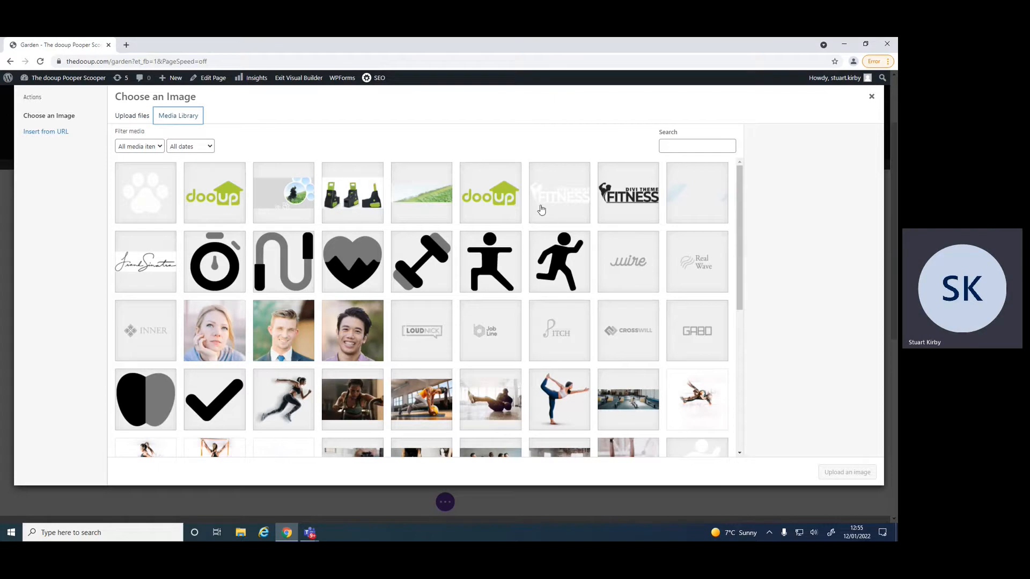
pyautogui.click(348, 203)
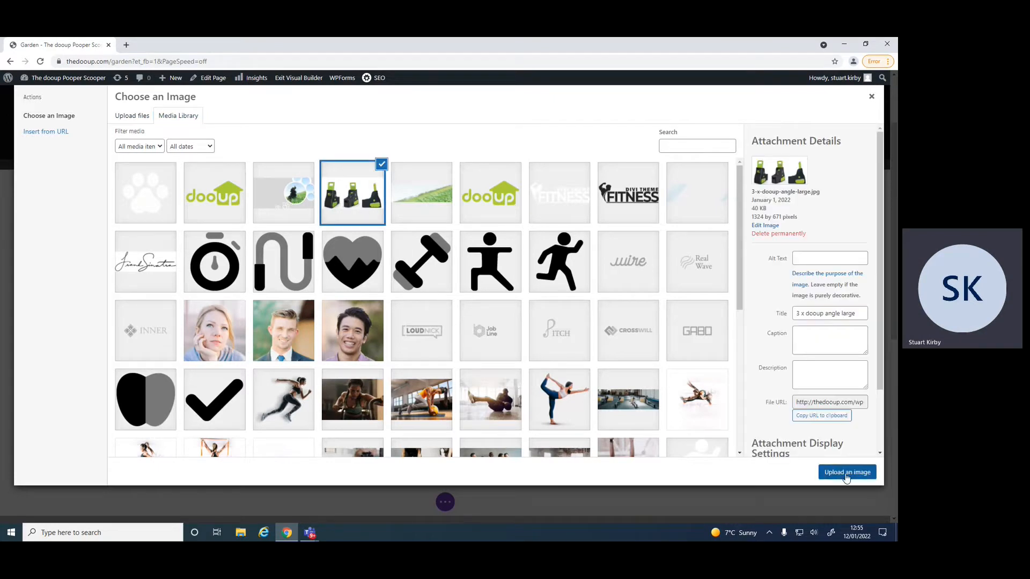
pyautogui.click(846, 473)
pyautogui.click(445, 352)
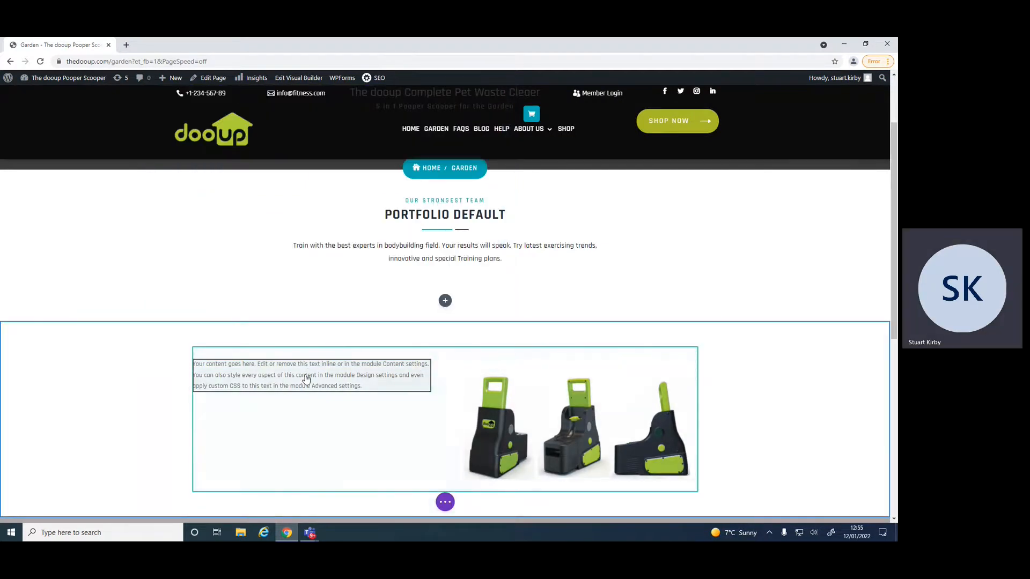
pyautogui.scroll(-2, 306, 379)
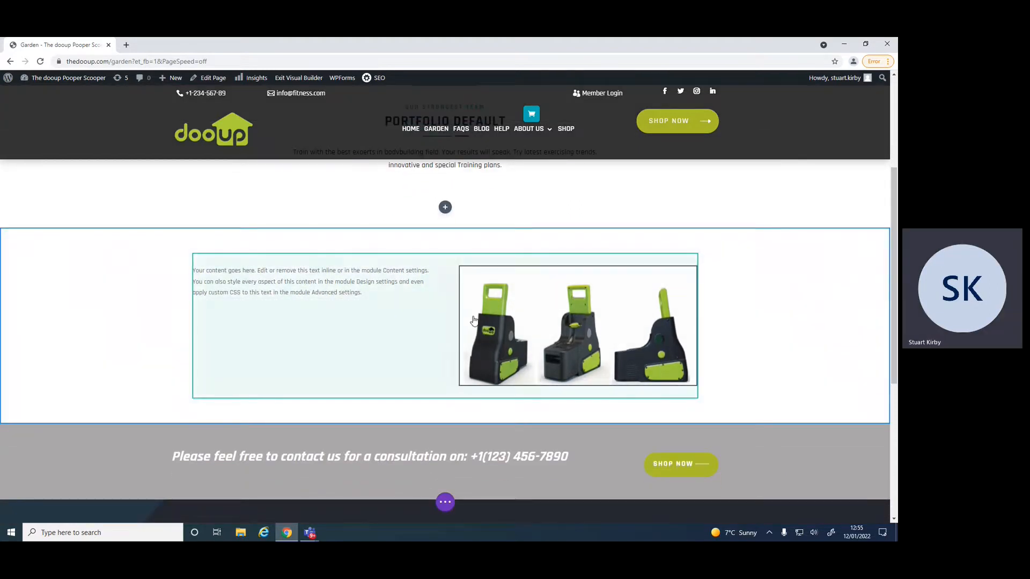
pyautogui.scroll(-3, 349, 331)
pyautogui.scroll(5, 348, 335)
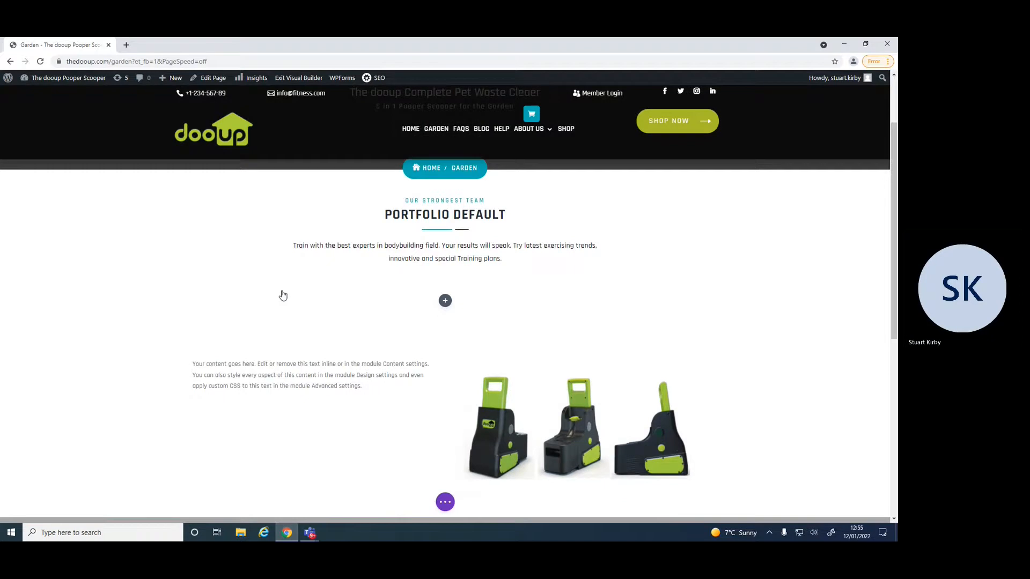
# Add a Fullwidth Header module to the empty Fullwidth section with the title "Buy the best pooper scooper in the world".
pyautogui.scroll(-2, 369, 315)
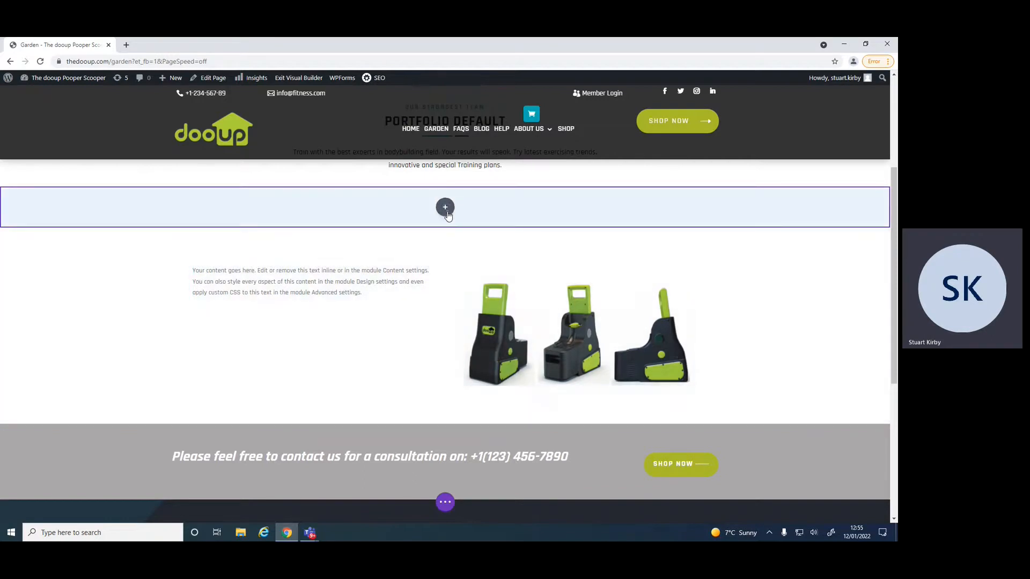
pyautogui.click(445, 208)
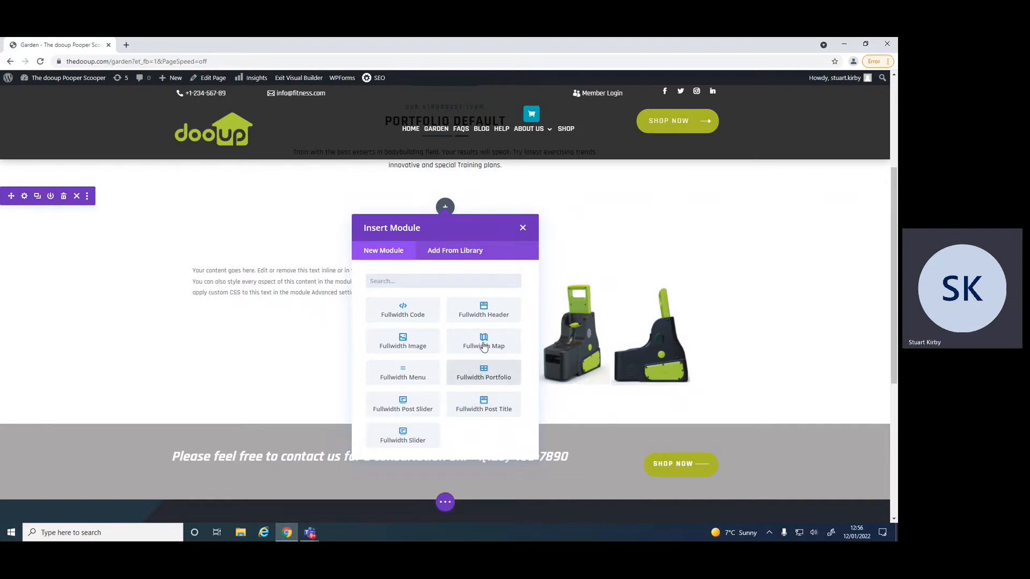
pyautogui.click(484, 317)
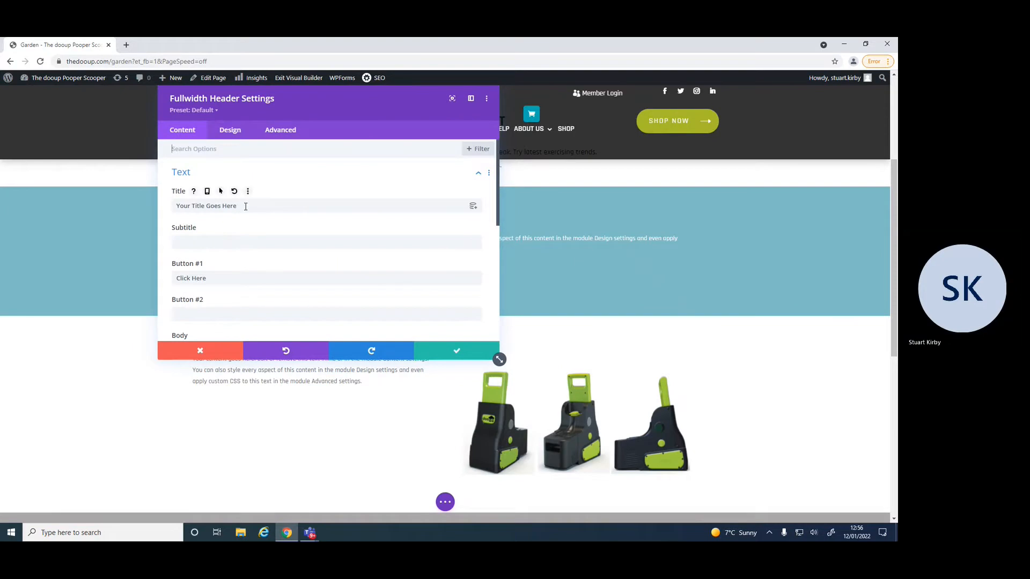
pyautogui.moveTo(245, 206); pyautogui.dragTo(174, 207)
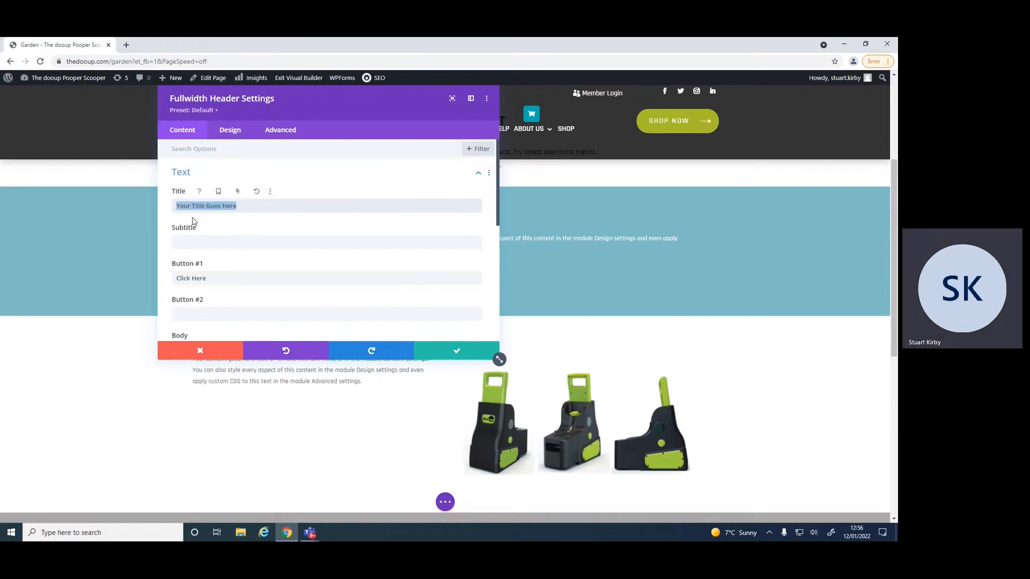
pyautogui.write('Buy')
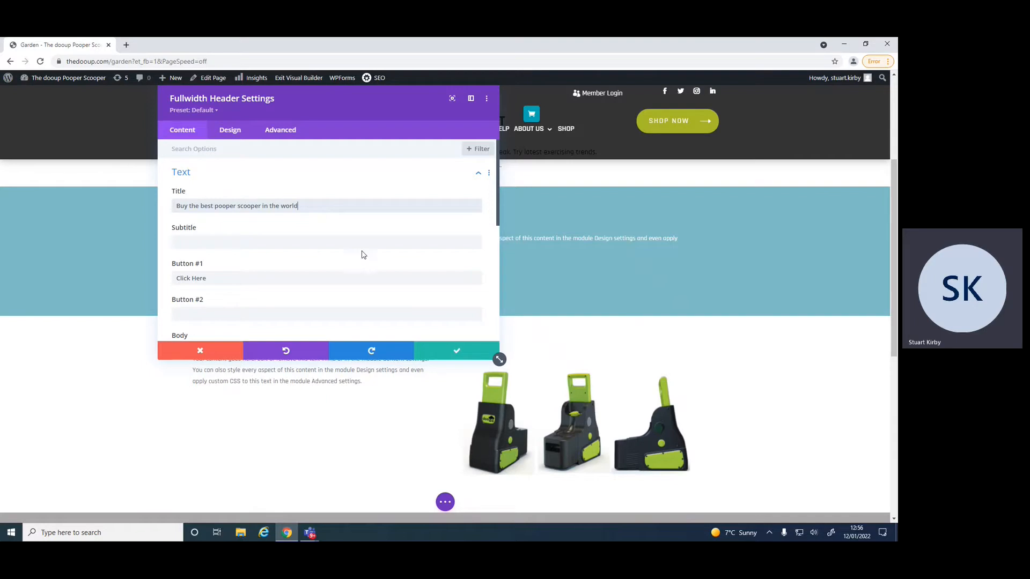
pyautogui.click(458, 350)
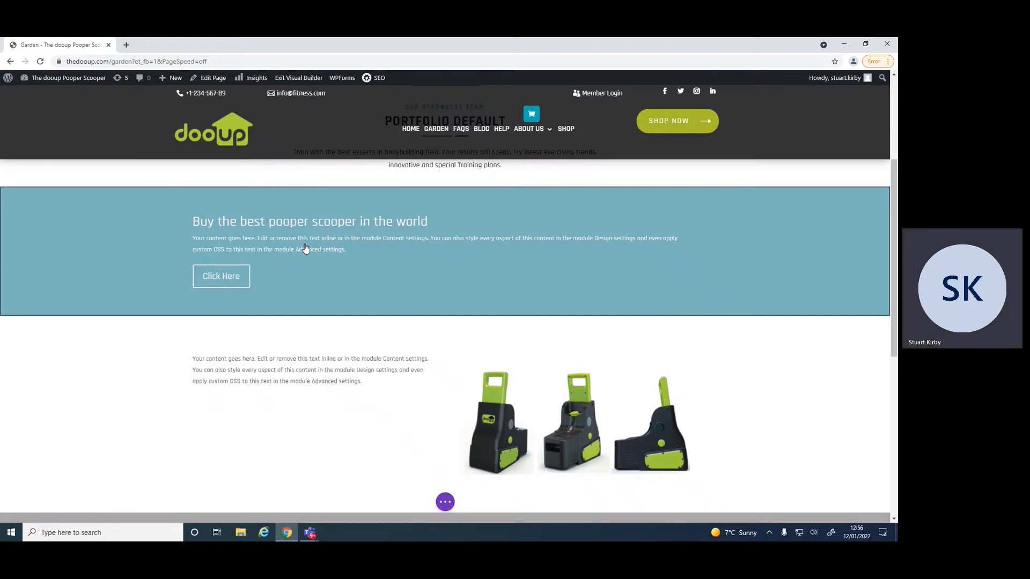
# Replace the Fullwidth Header's placeholder body text with "1".
pyautogui.moveTo(306, 244)
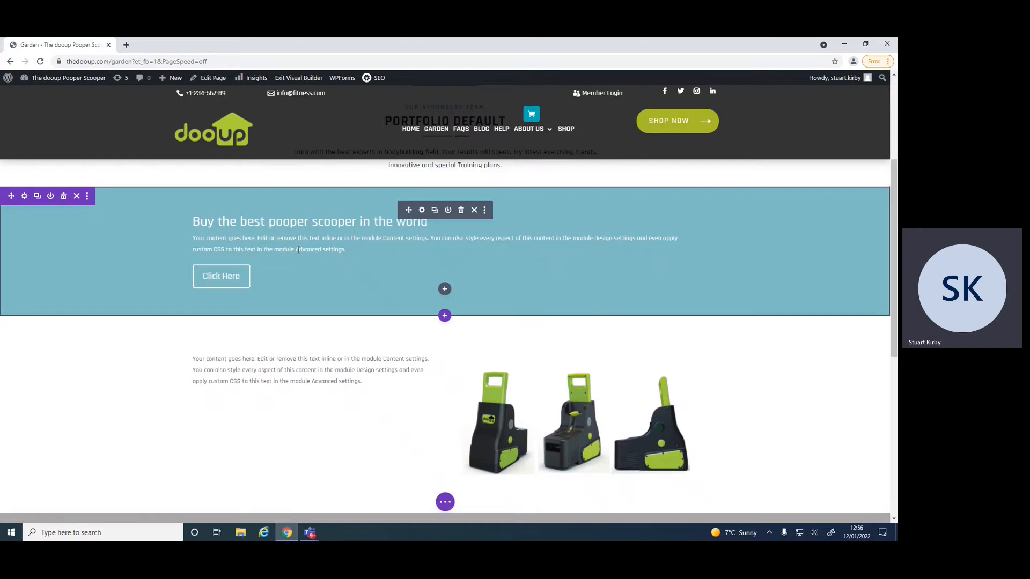
pyautogui.click(422, 210)
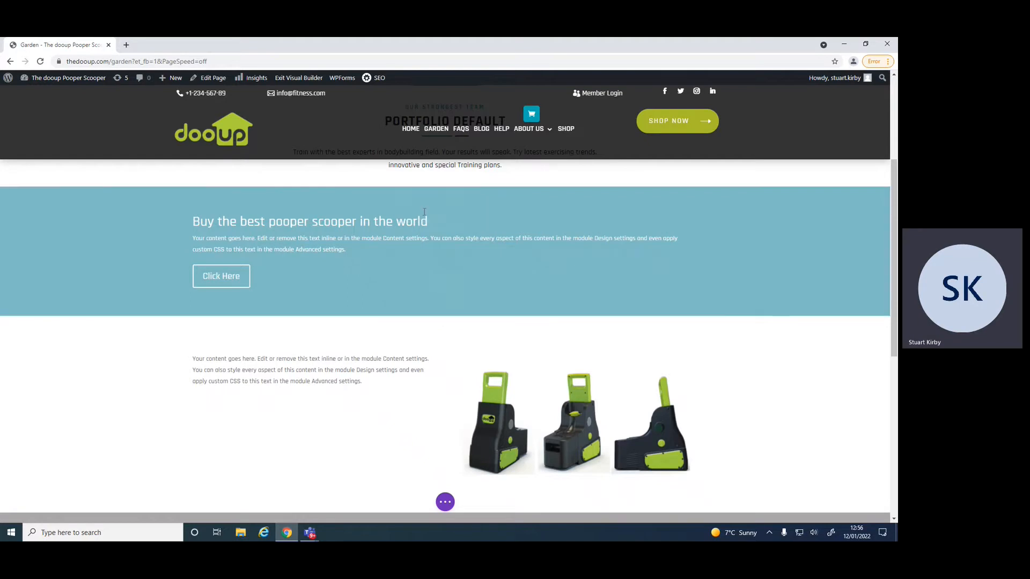
pyautogui.scroll(-2, 281, 224)
pyautogui.scroll(-1, 282, 224)
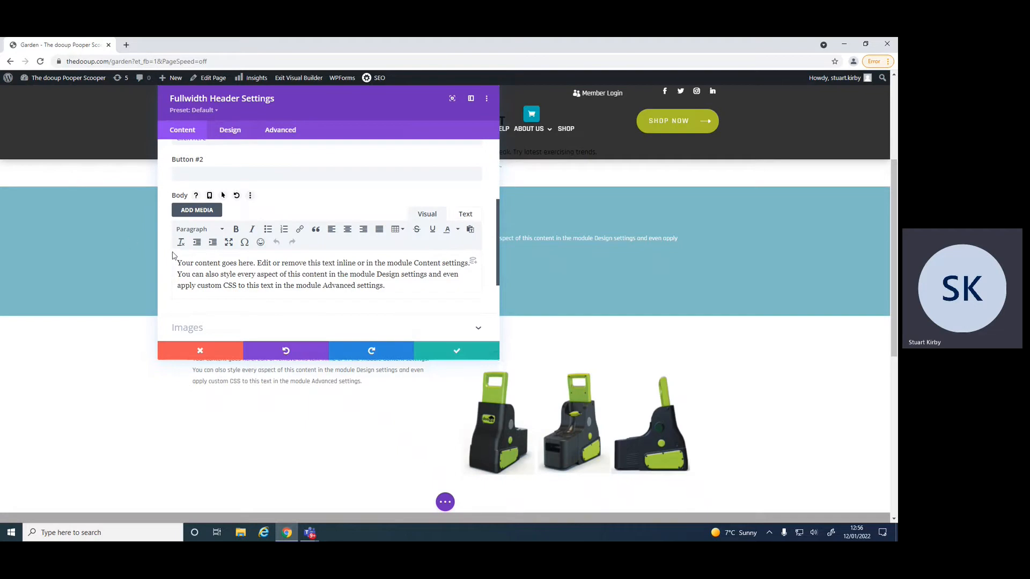
pyautogui.moveTo(178, 263); pyautogui.dragTo(393, 290)
pyautogui.press('BackSpace')
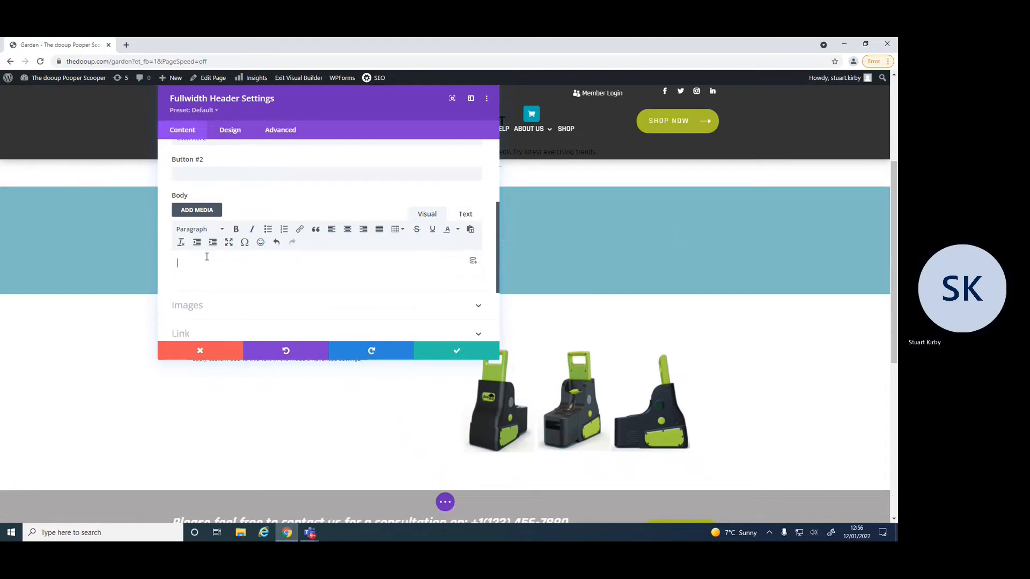
pyautogui.write('I')
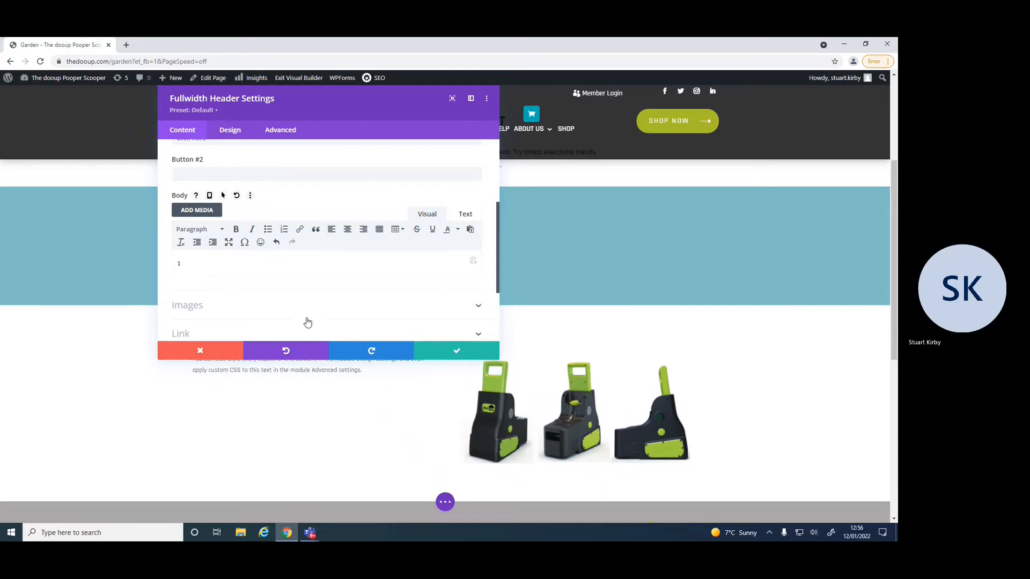
# Set the Fullwidth Header's title text size to 51px in its design settings and save the module.
pyautogui.scroll(2, 255, 201)
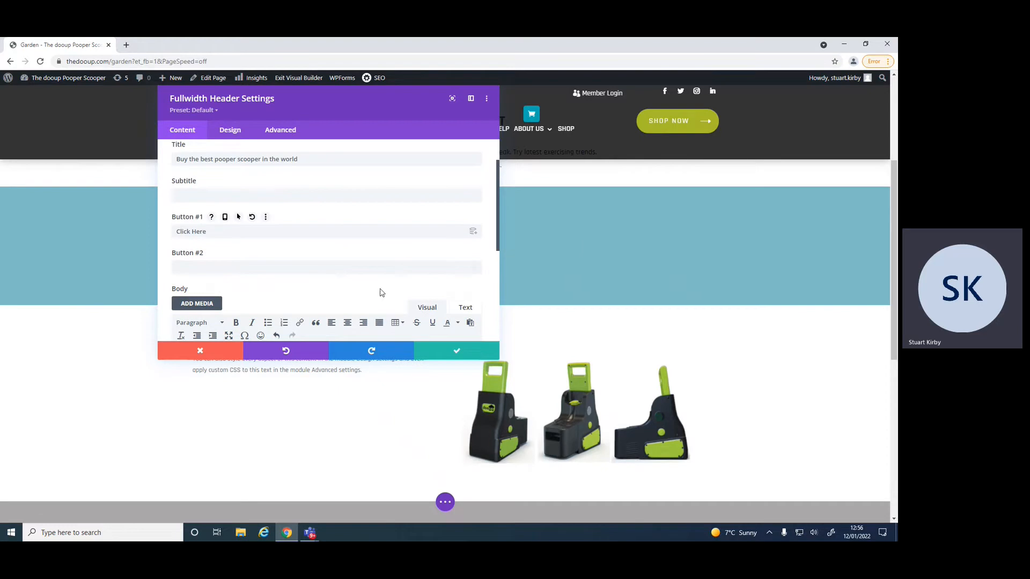
pyautogui.click(234, 140)
pyautogui.scroll(-1, 217, 174)
pyautogui.scroll(1, 217, 174)
pyautogui.scroll(-2, 259, 230)
pyautogui.click(476, 195)
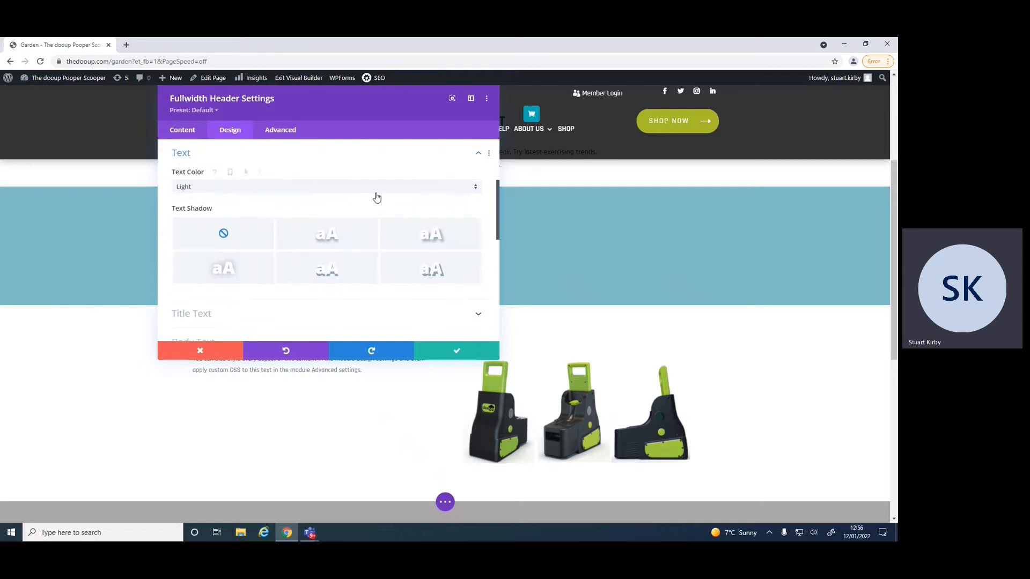
pyautogui.scroll(-1, 257, 238)
pyautogui.scroll(-4, 257, 237)
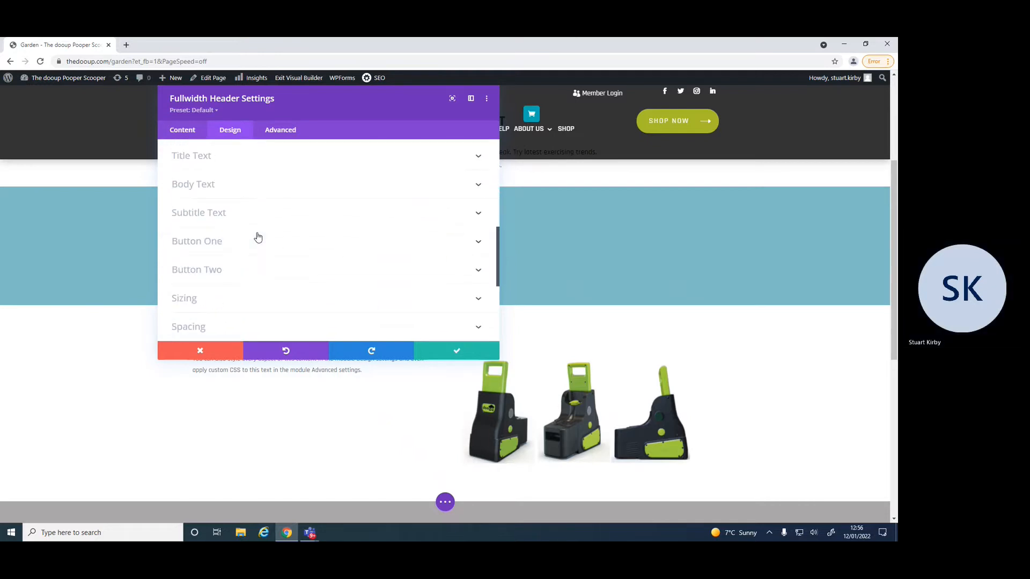
pyautogui.scroll(3, 253, 235)
pyautogui.click(477, 223)
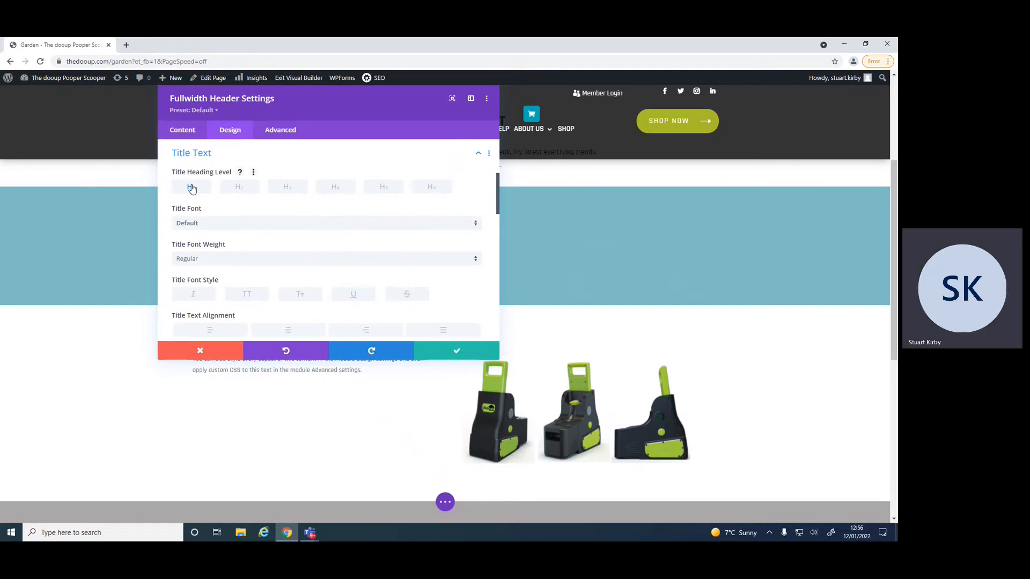
pyautogui.scroll(-3, 275, 209)
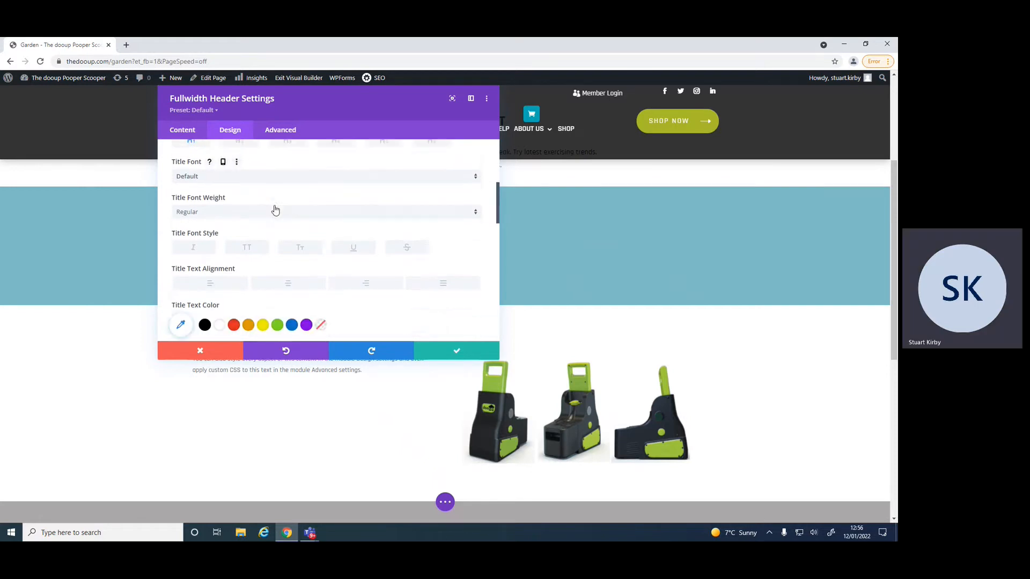
pyautogui.moveTo(233, 289); pyautogui.dragTo(272, 290)
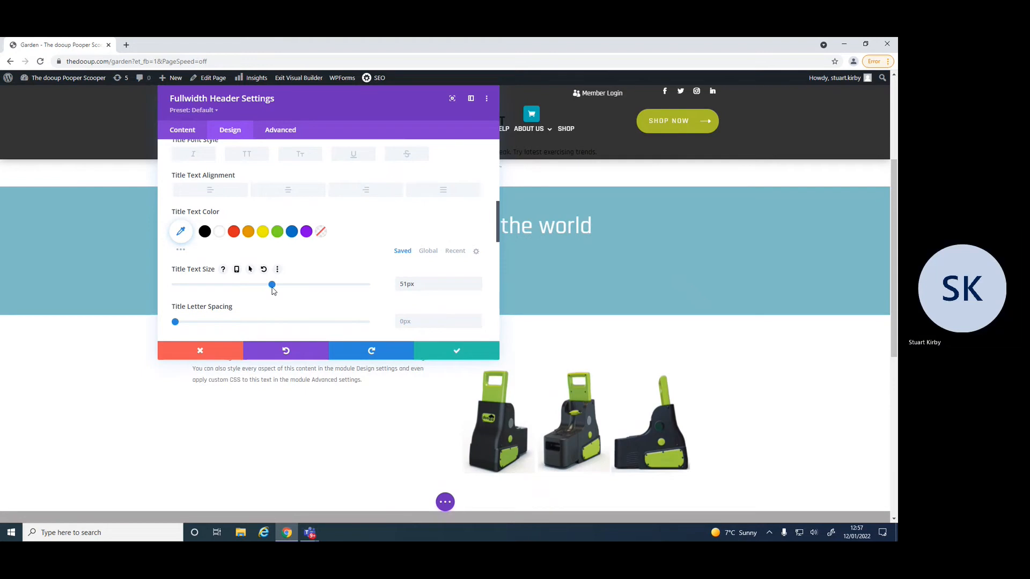
pyautogui.click(458, 352)
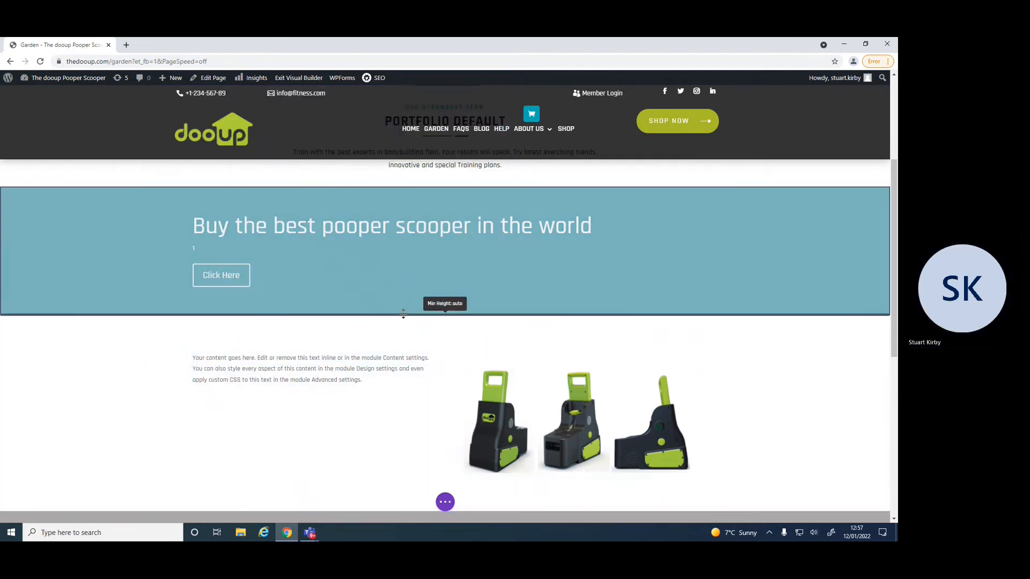
pyautogui.click(404, 312)
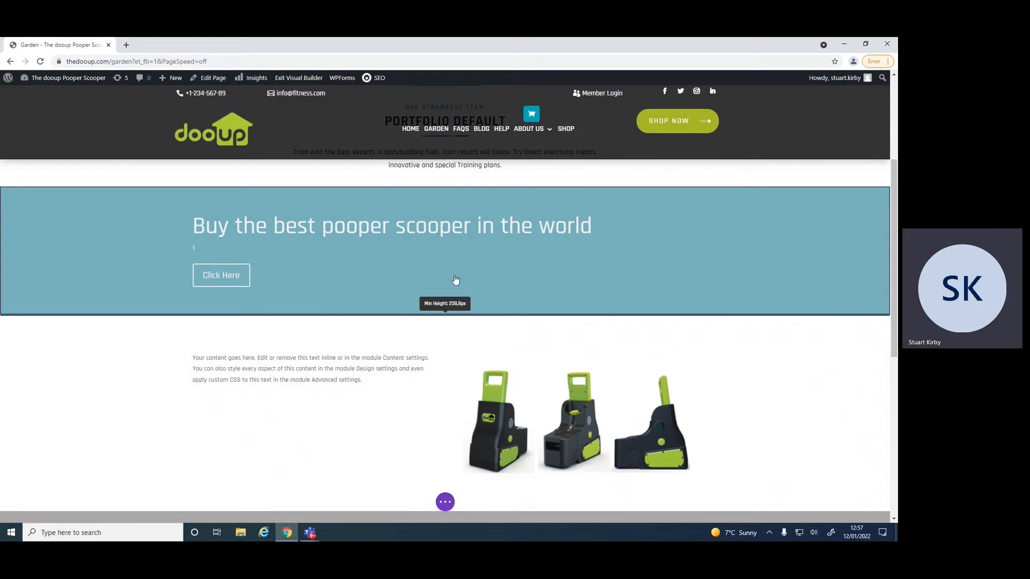
# Review the Garden page layout from the new header banner down to the footer.
pyautogui.scroll(-2, 428, 279)
pyautogui.scroll(4, 425, 280)
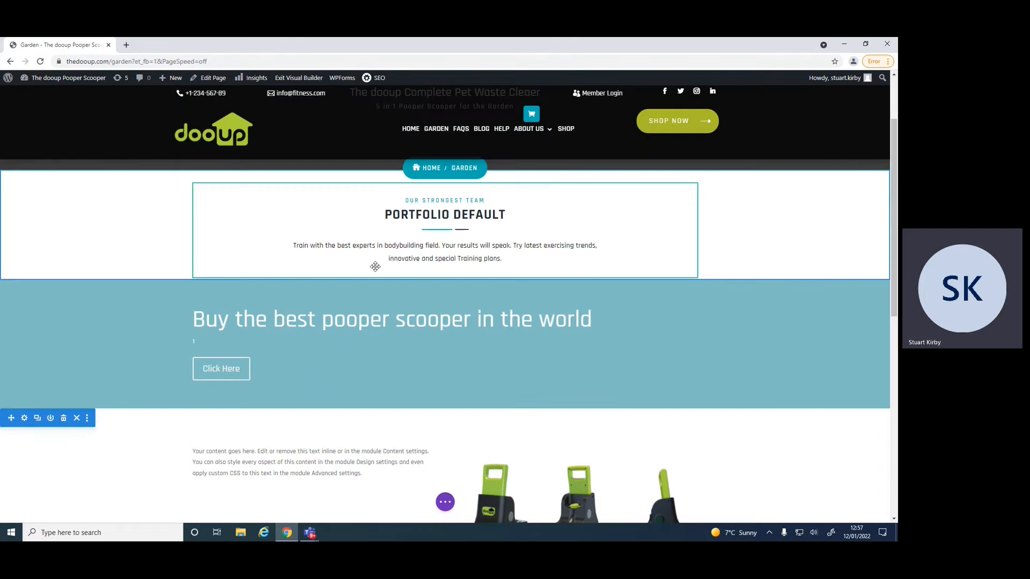
pyautogui.scroll(-1, 632, 397)
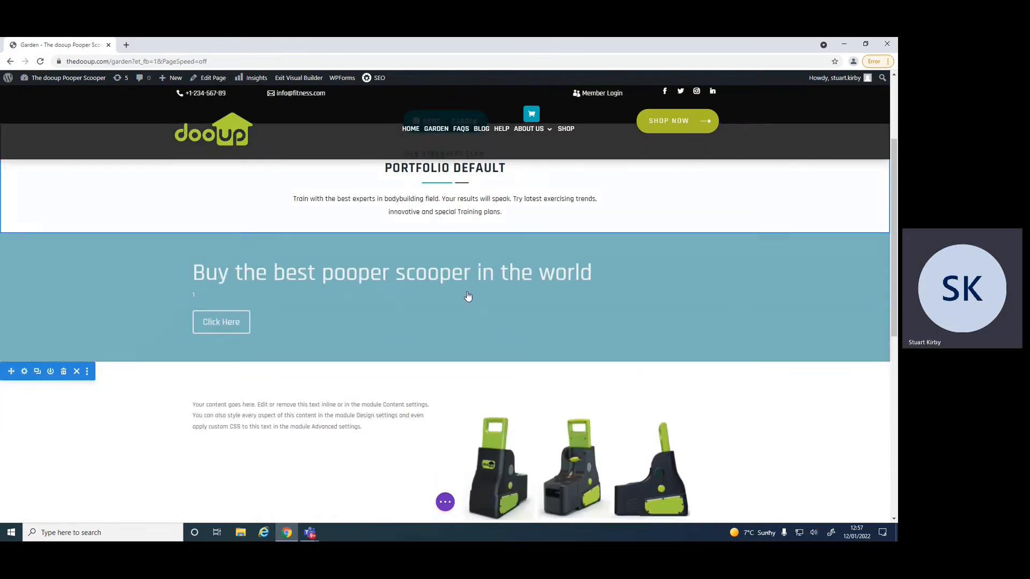
pyautogui.scroll(-2, 322, 278)
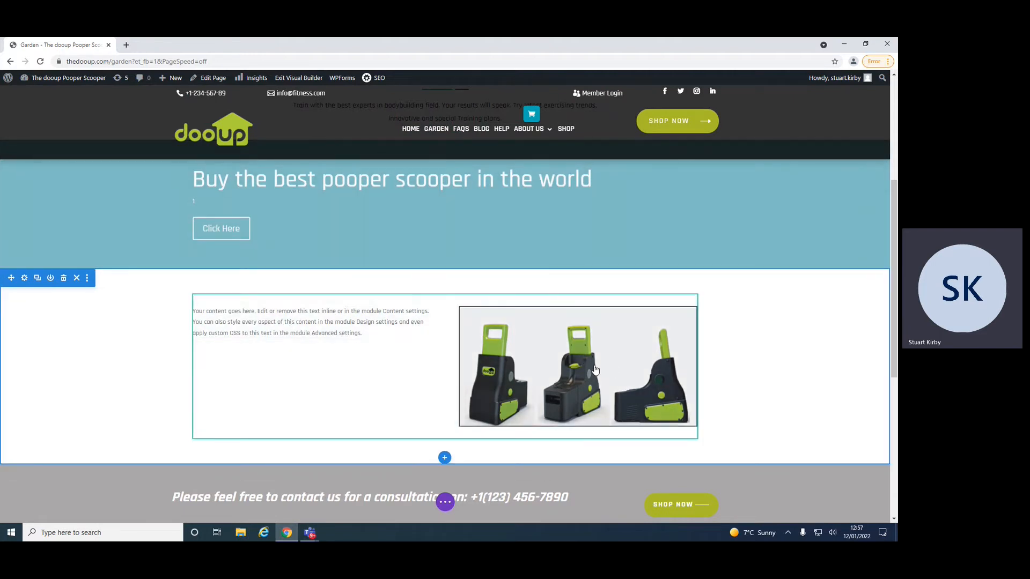
pyautogui.scroll(-3, 594, 369)
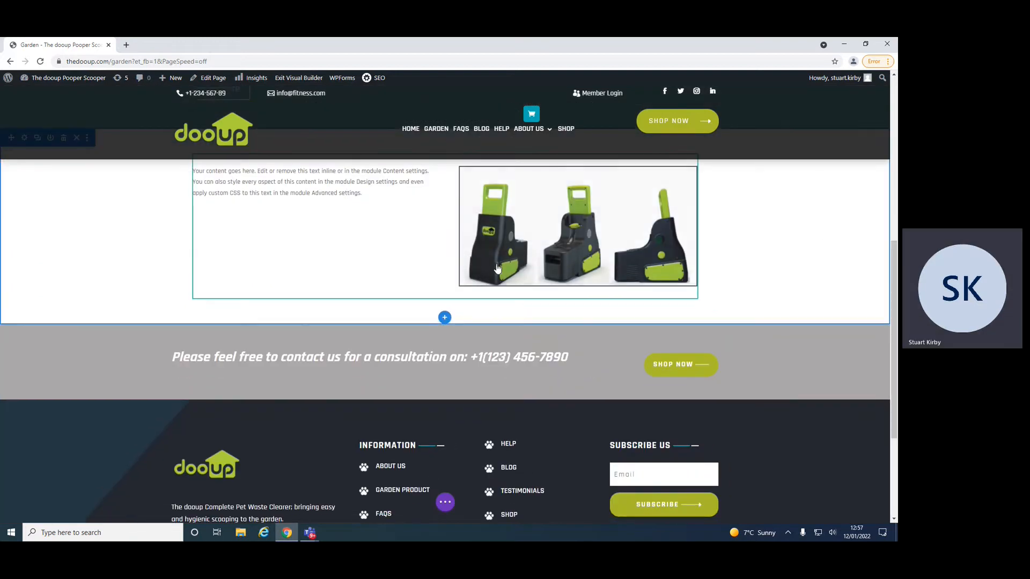
pyautogui.scroll(3, 352, 223)
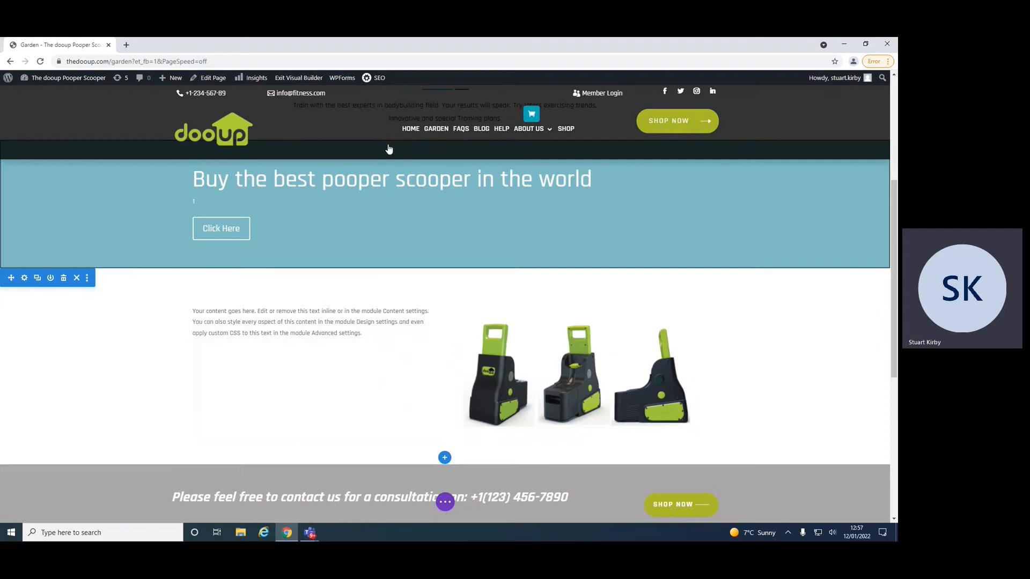
pyautogui.scroll(-1, 630, 361)
pyautogui.scroll(-4, 633, 365)
# Exit the Visual Builder, saving the changes to the Garden page.
pyautogui.scroll(9, 632, 363)
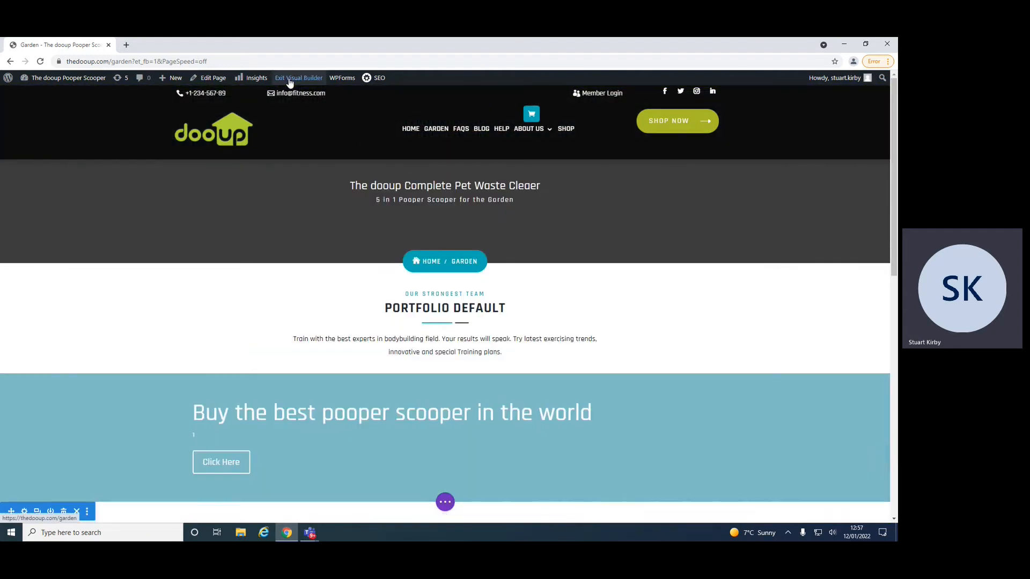
pyautogui.click(290, 81)
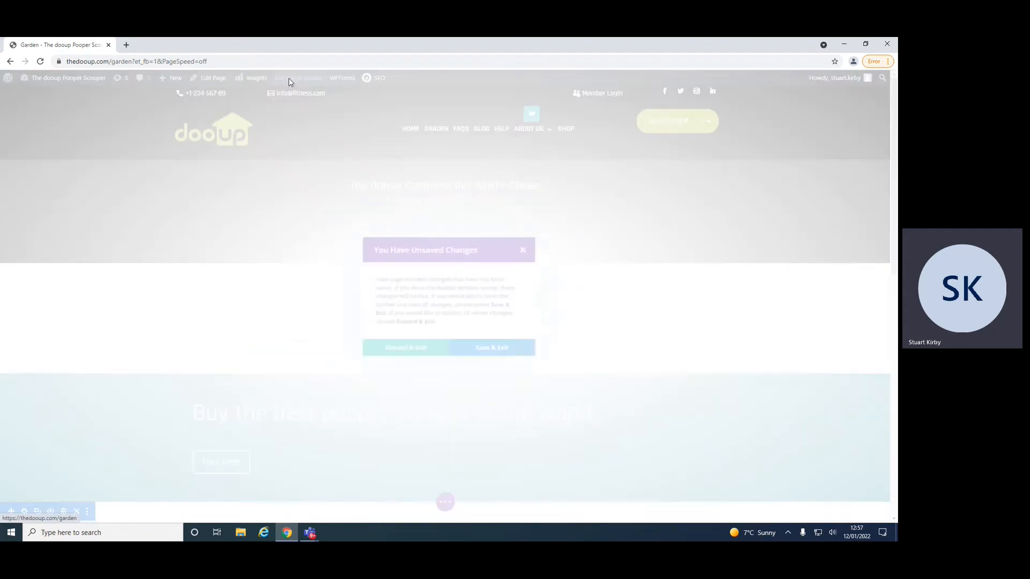
pyautogui.click(503, 353)
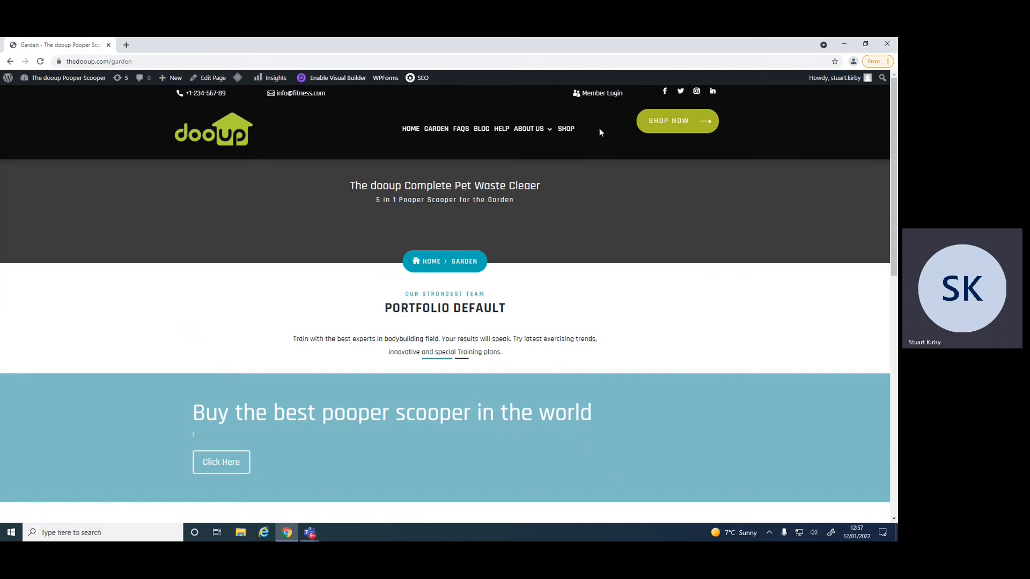
# Open the site's Home page and examine its sections, from the video down to the blog posts and footer.
pyautogui.click(410, 129)
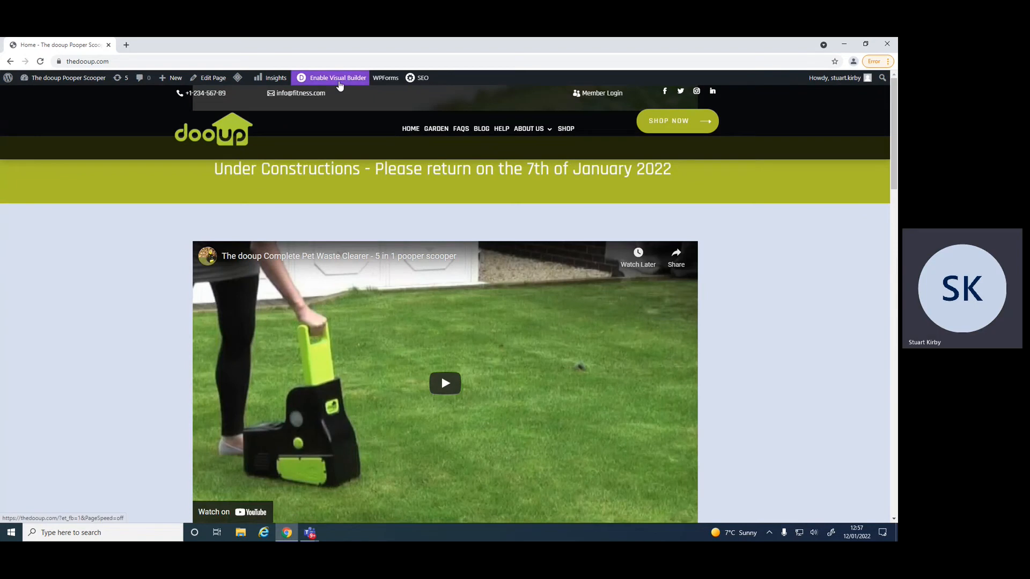
pyautogui.scroll(-10, 143, 296)
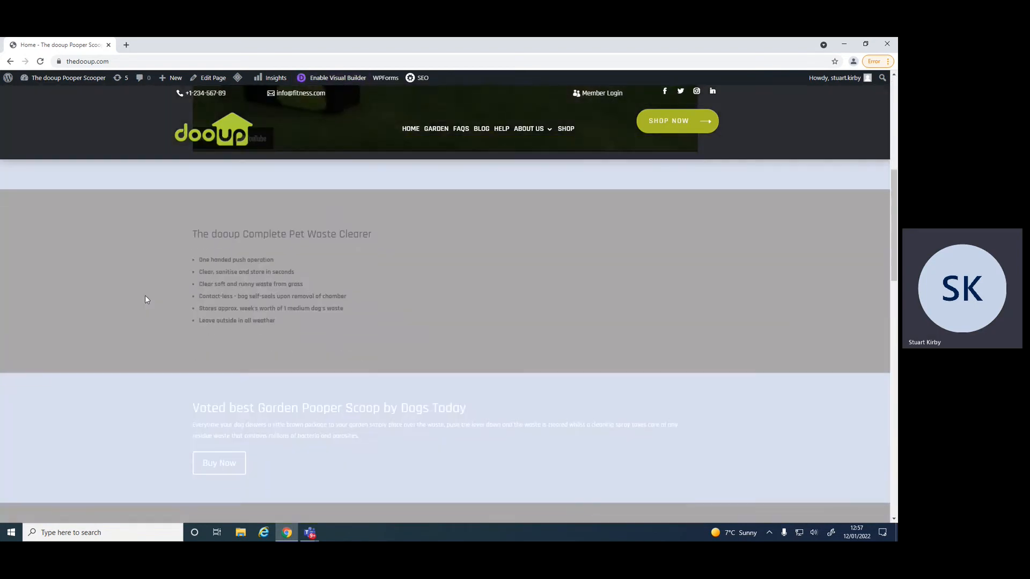
pyautogui.scroll(-15, 145, 297)
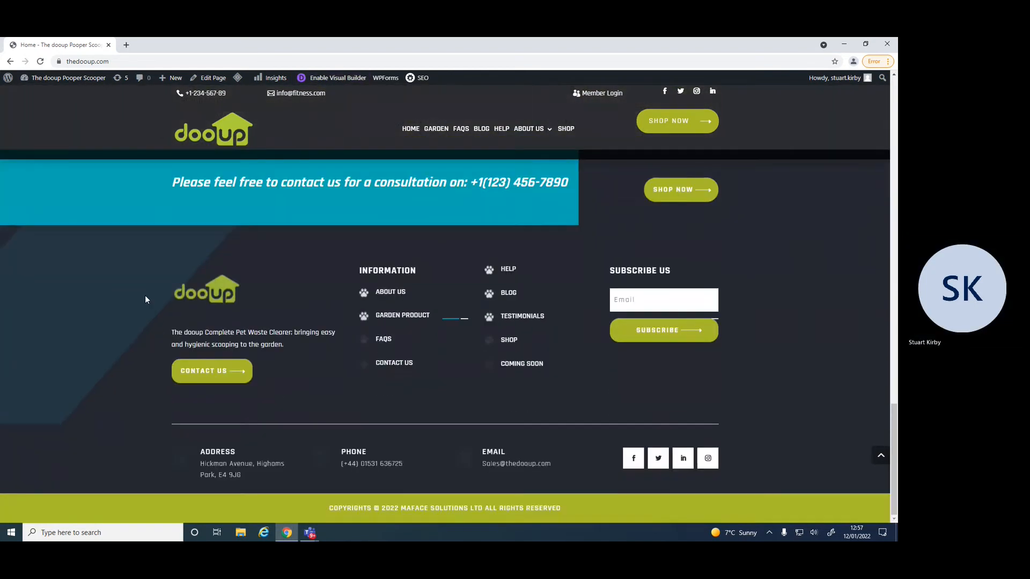
pyautogui.scroll(5, 145, 299)
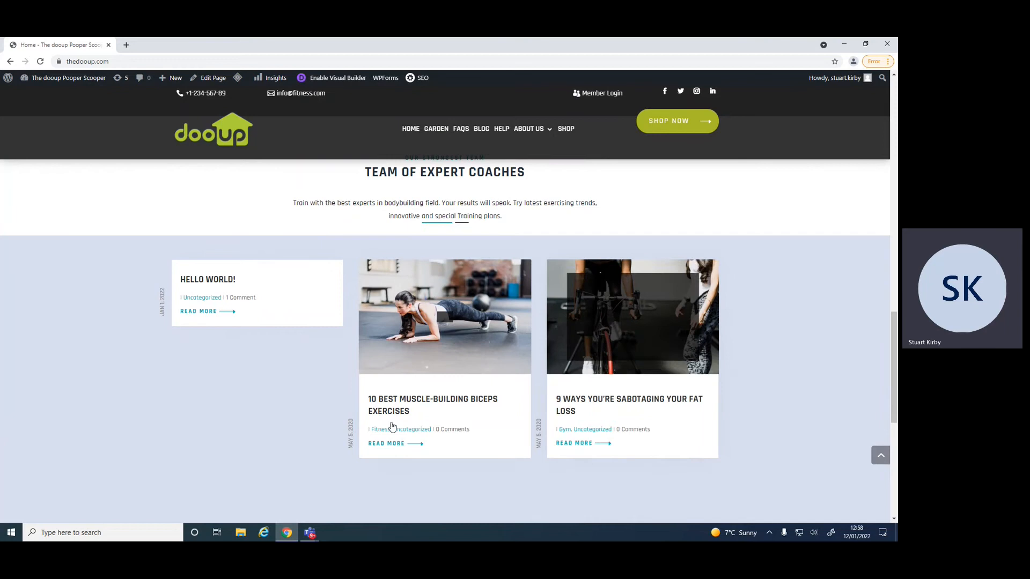
pyautogui.scroll(10, 77, 348)
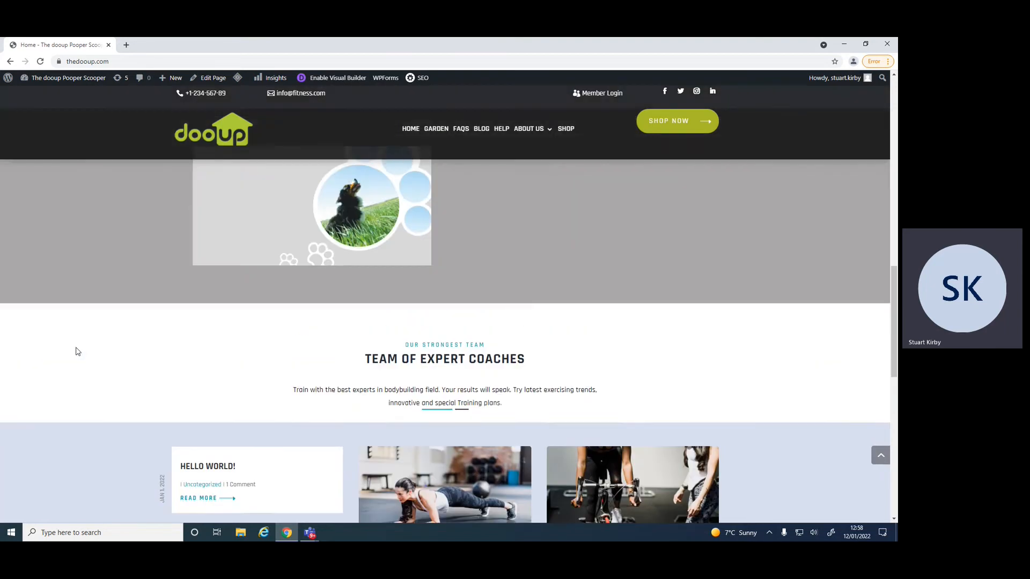
pyautogui.scroll(6, 75, 347)
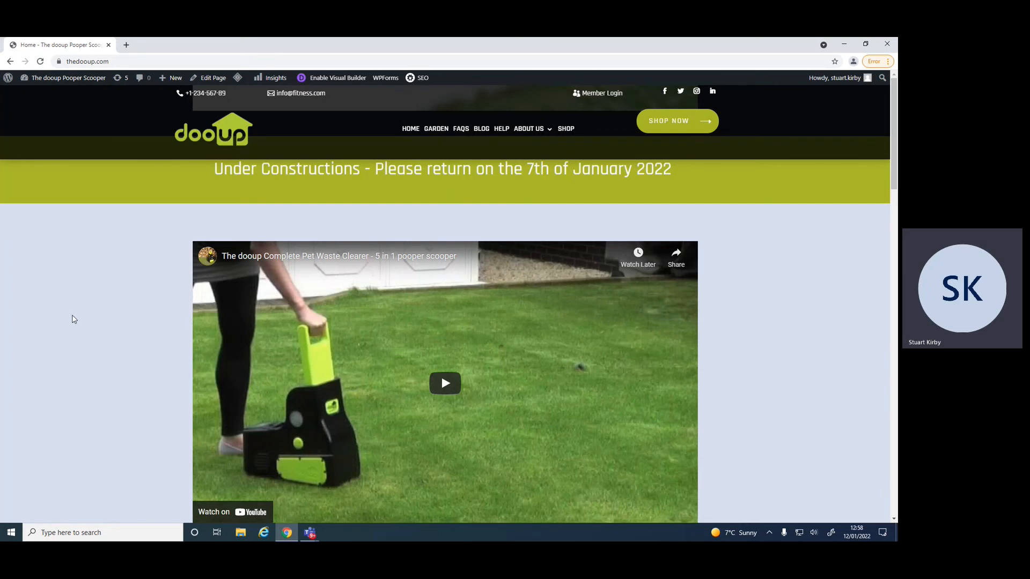
pyautogui.scroll(-5, 71, 316)
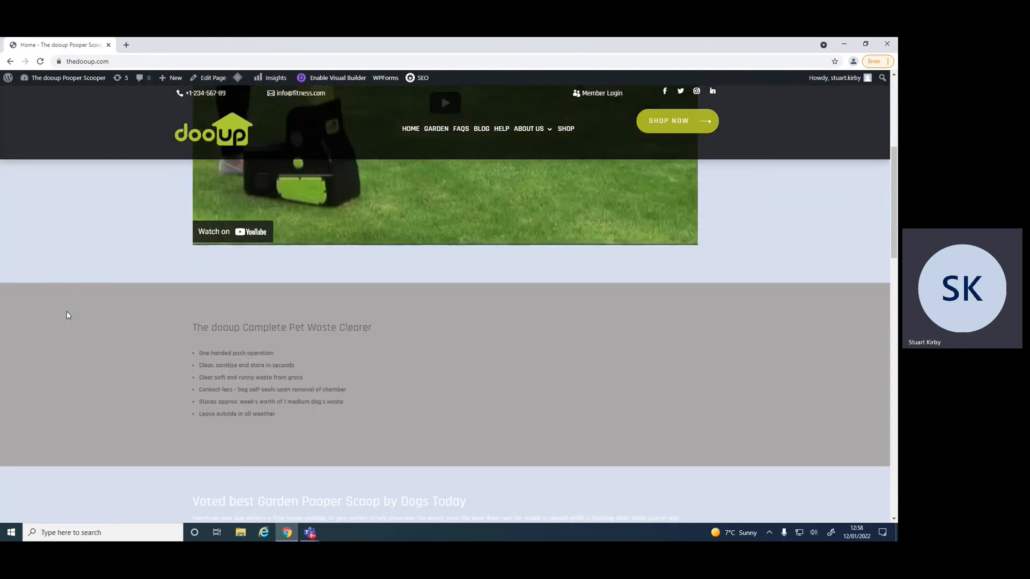
pyautogui.scroll(3, 68, 315)
pyautogui.scroll(1, 68, 315)
pyautogui.scroll(2, 73, 313)
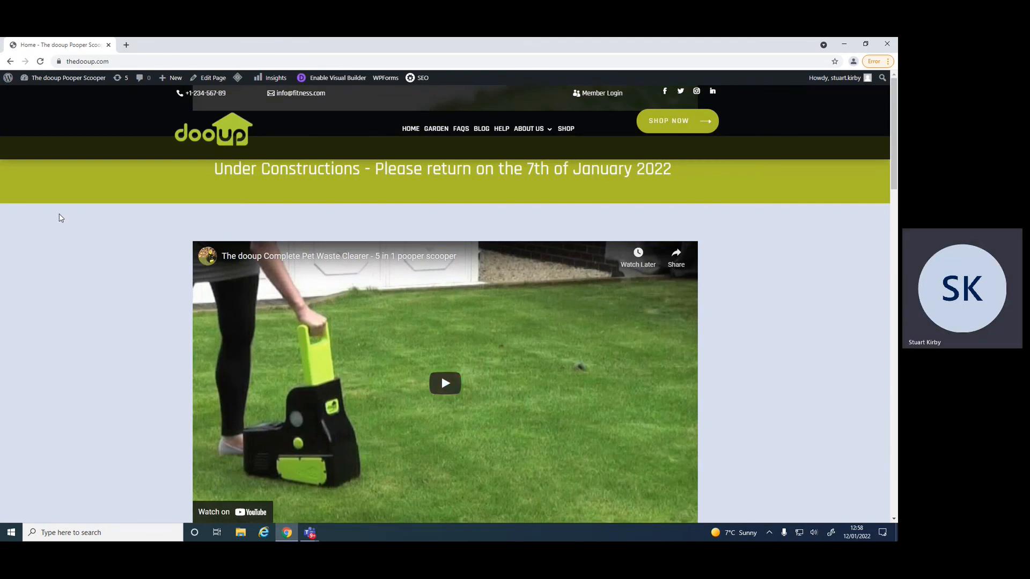
# Switch to the Microsoft Teams meeting window and stop its recording and transcription.
pyautogui.moveTo(310, 532)
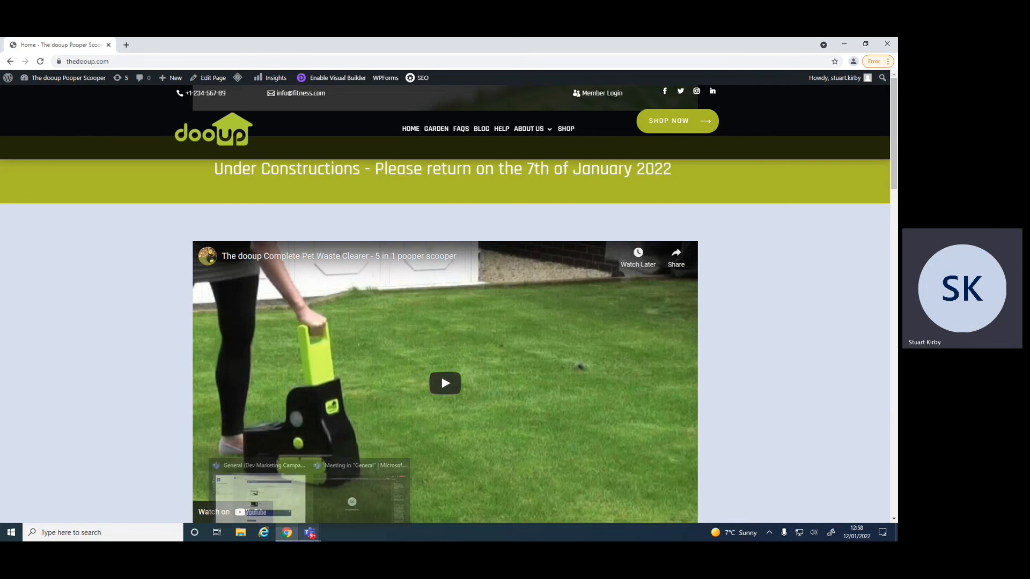
pyautogui.click(329, 514)
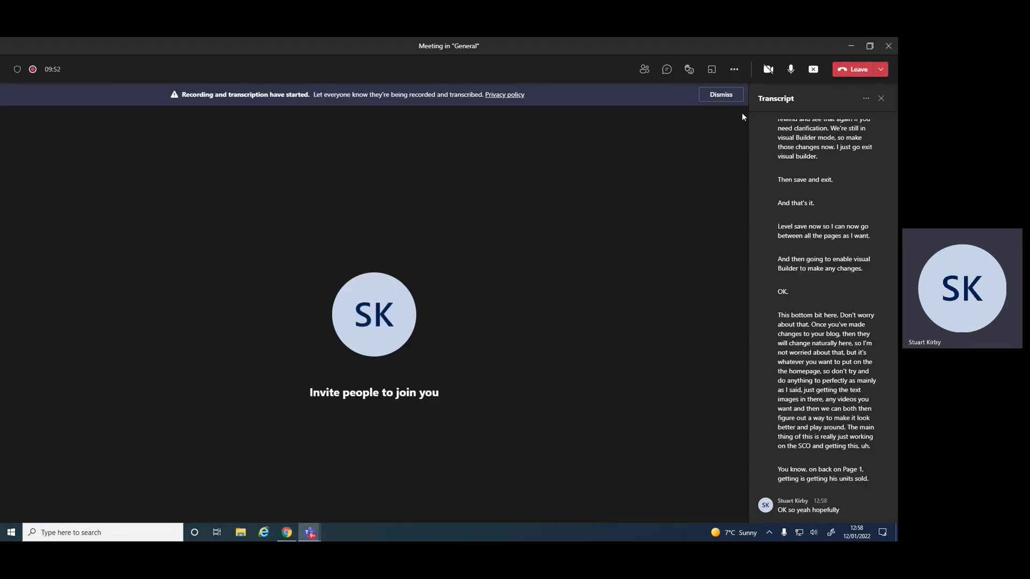
pyautogui.click(733, 71)
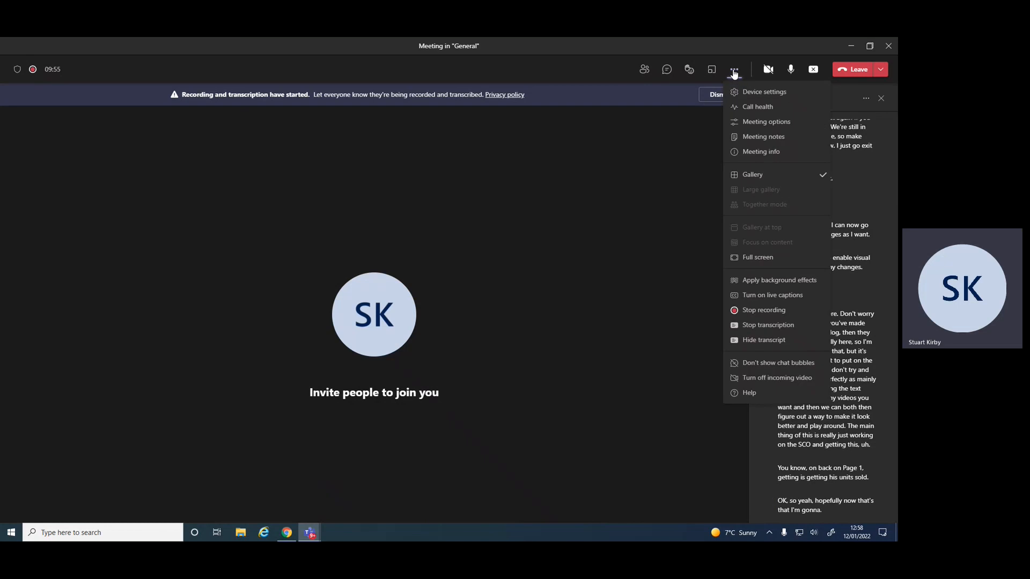
pyautogui.click(765, 311)
pyautogui.click(453, 301)
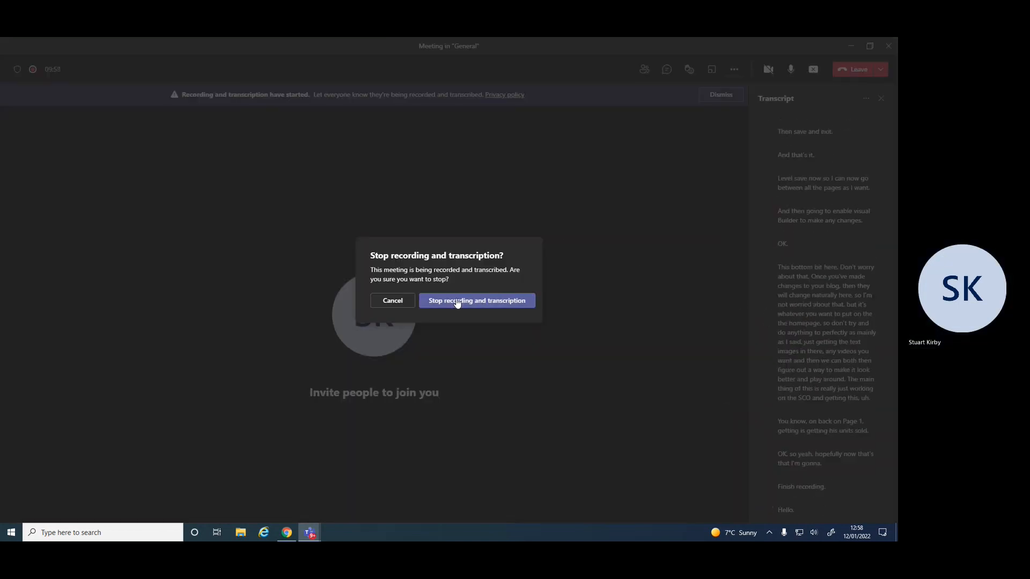